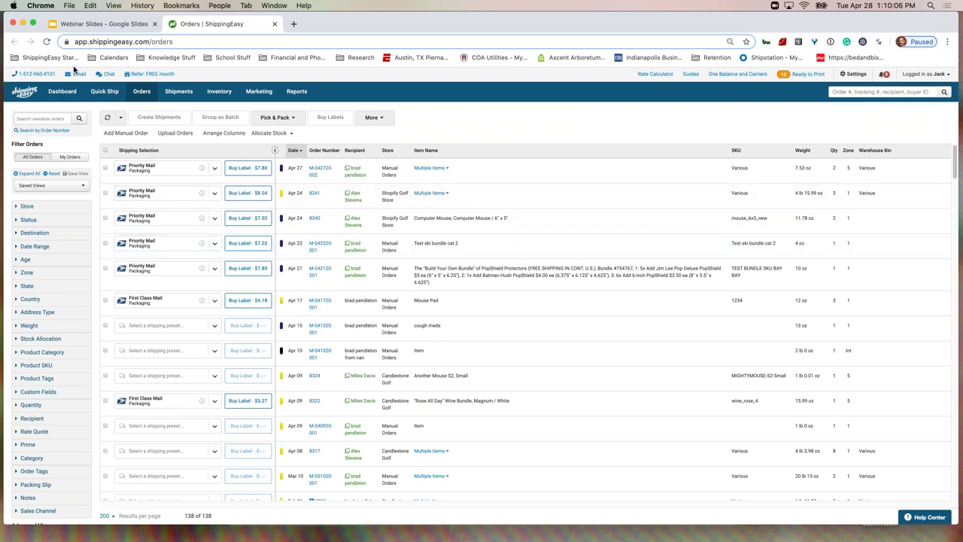
Start a manual order and search the saved addresses by the customer's first name.
{"action": "mouse_move", "coordinate": [100, 91]}
{"action": "left_click", "coordinate": [103, 112]}
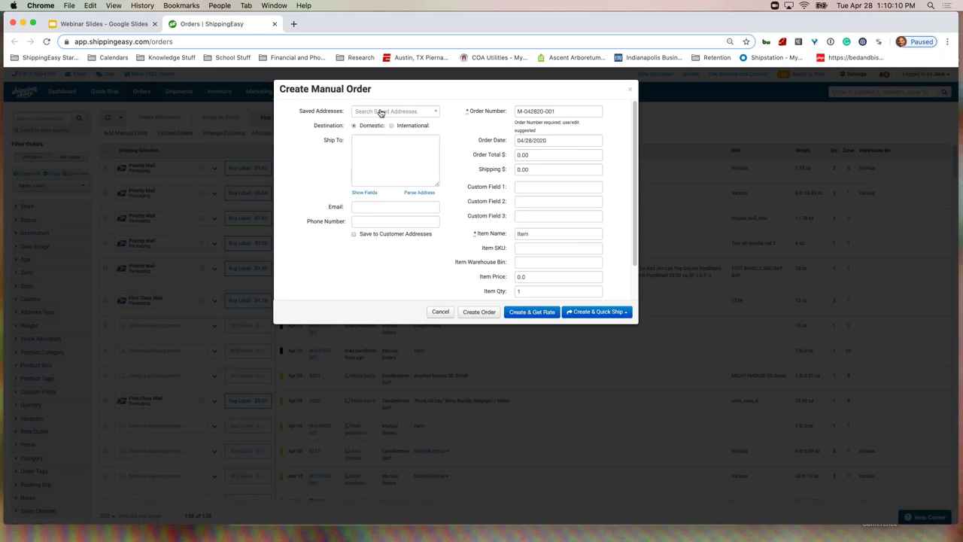
{"action": "left_click", "coordinate": [380, 112]}
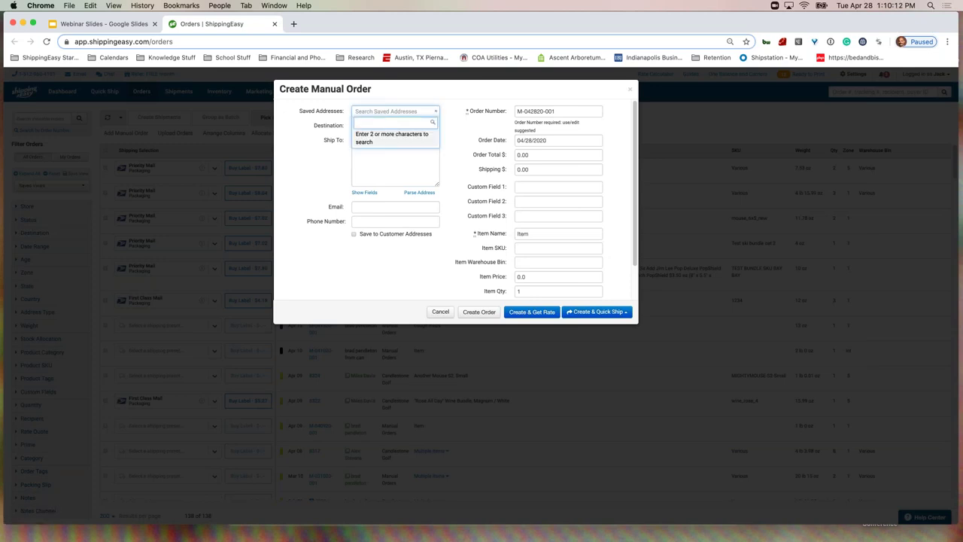
{"action": "type", "text": "brad"}
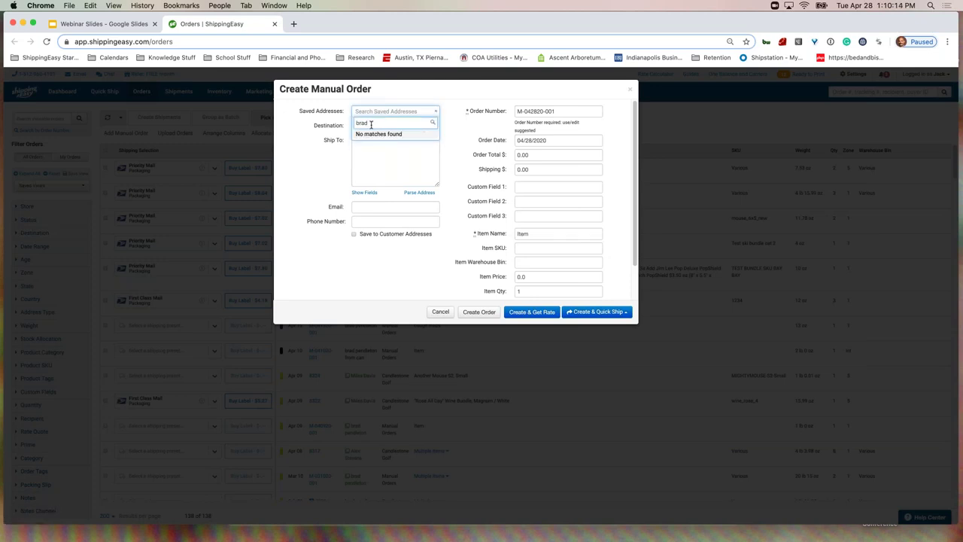
{"action": "key", "text": "BackSpace"}
{"action": "key", "text": "BackSpace"}
{"action": "key", "text": "BackSpace"}
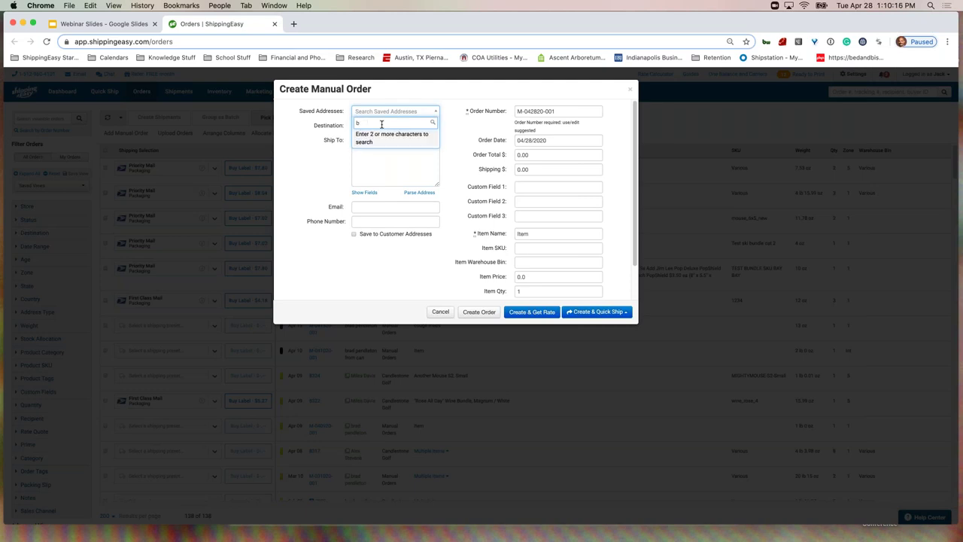
Show the separate ship-to fields and fill them with the customer's autofilled name, e-mail and address.
{"action": "left_click", "coordinate": [374, 194]}
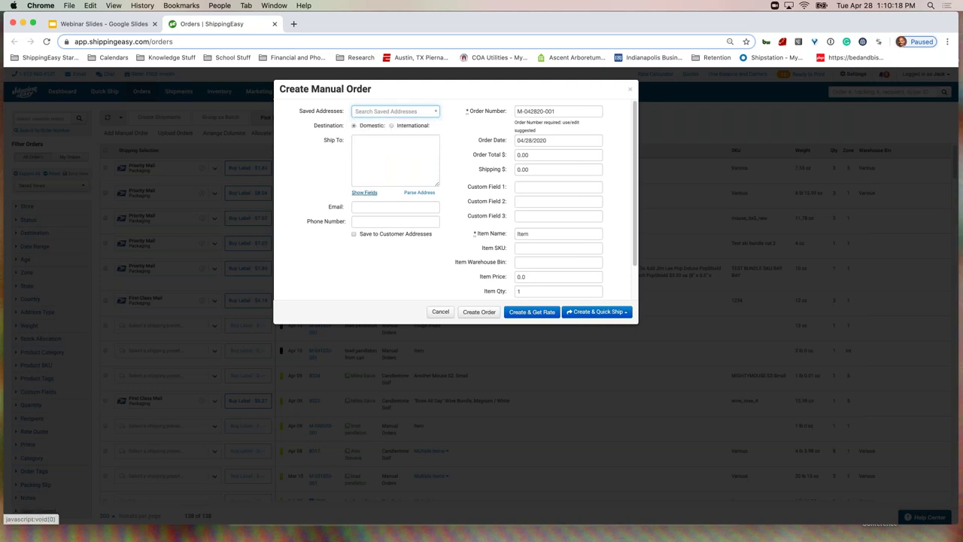
{"action": "left_click", "coordinate": [374, 194]}
{"action": "left_click", "coordinate": [379, 154]}
{"action": "key", "text": "Down"}
{"action": "key", "text": "Return"}
Set the manual order's item weight to 0 lb 5 oz and cancel the order without creating it.
{"action": "left_click", "coordinate": [572, 212]}
{"action": "scroll", "coordinate": [572, 212], "scroll_direction": "down", "scroll_amount": 1}
{"action": "left_click", "coordinate": [561, 266]}
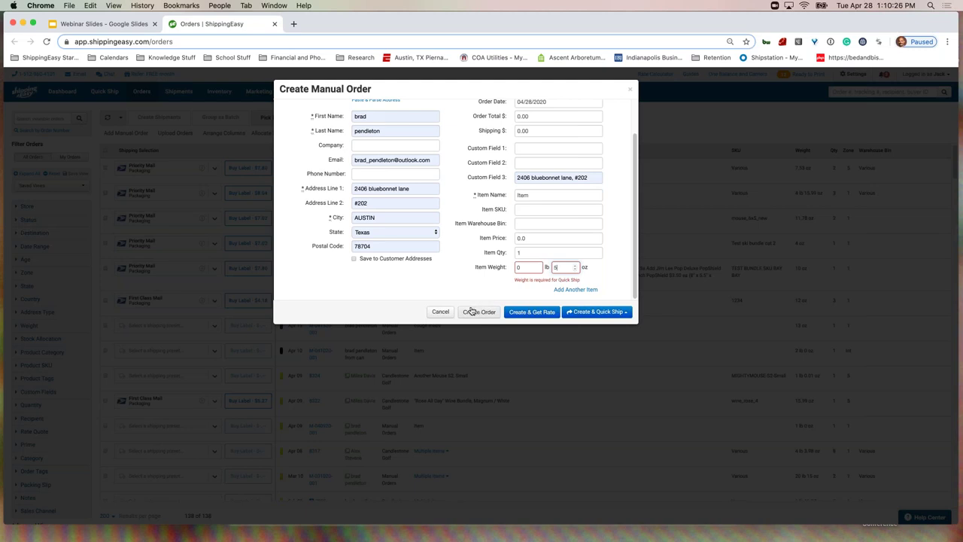
{"action": "left_click", "coordinate": [440, 311]}
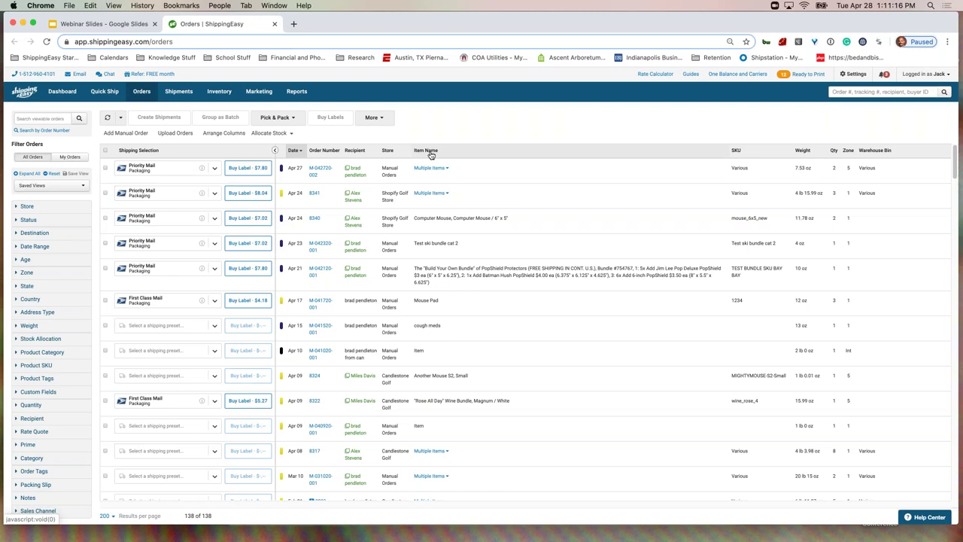
Rearrange the order columns by removing Item Name and adding Gift Message between SKU and Weight, and save.
{"action": "left_click", "coordinate": [235, 134]}
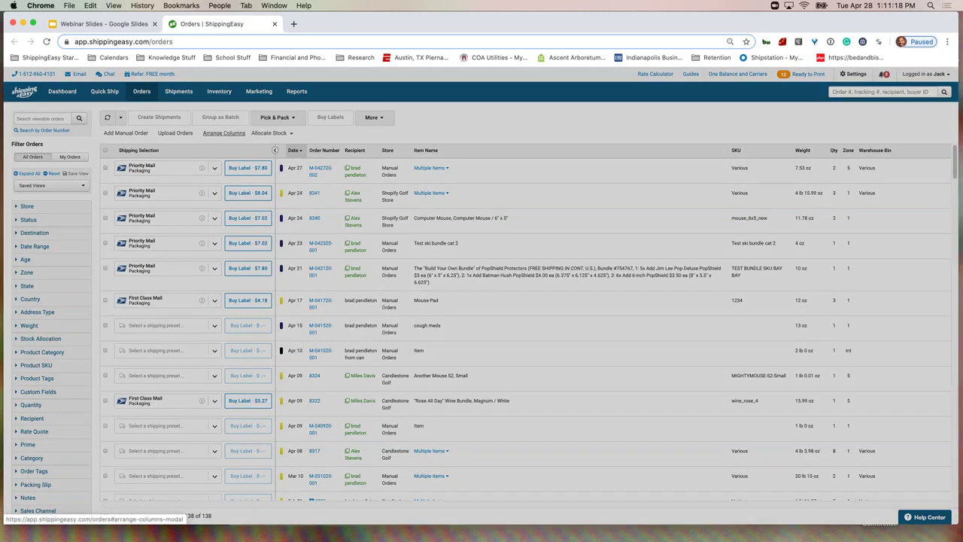
{"action": "left_click_drag", "start_coordinate": [419, 227], "coordinate": [425, 239]}
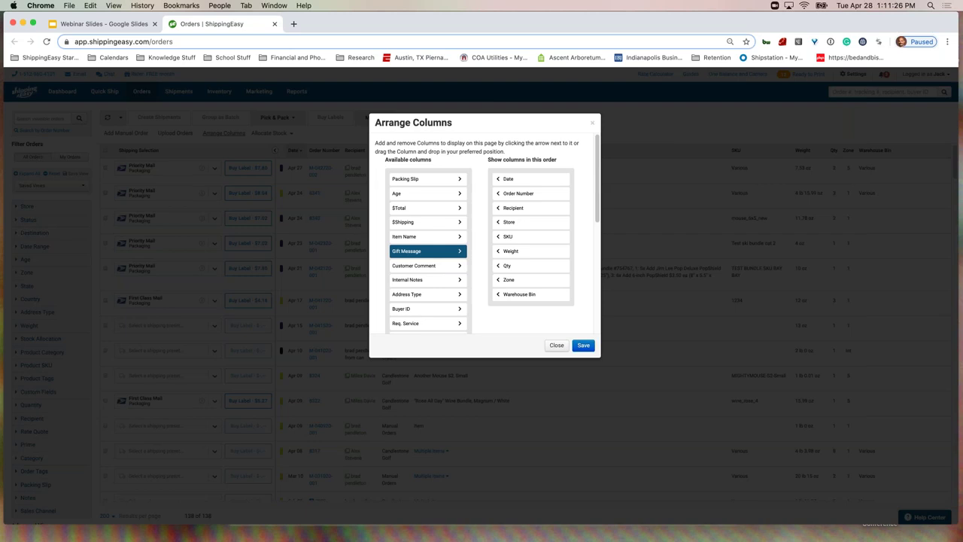
{"action": "left_click_drag", "start_coordinate": [523, 247], "coordinate": [555, 269]}
{"action": "left_click", "coordinate": [585, 346]}
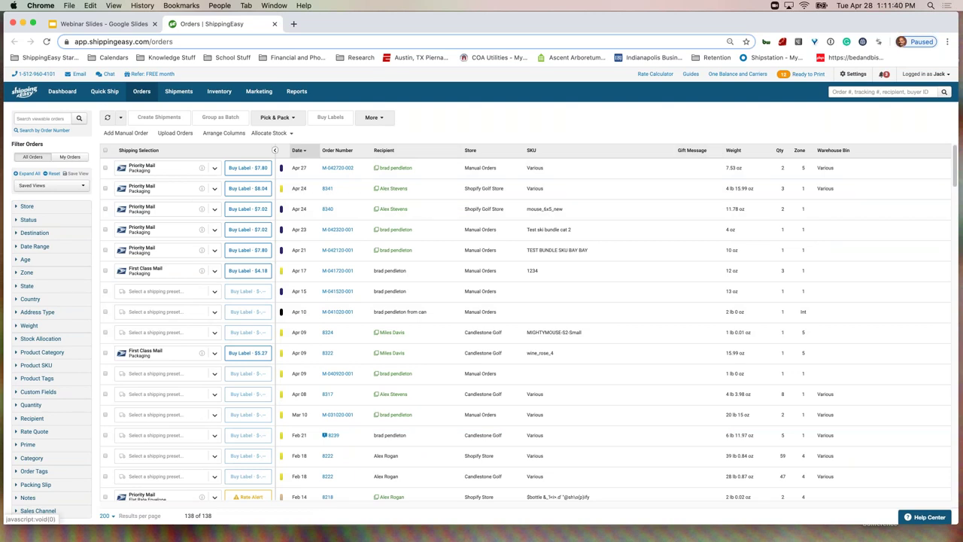
Sort the orders by order number and return them to sorting by date, newest first.
{"action": "left_click", "coordinate": [339, 151]}
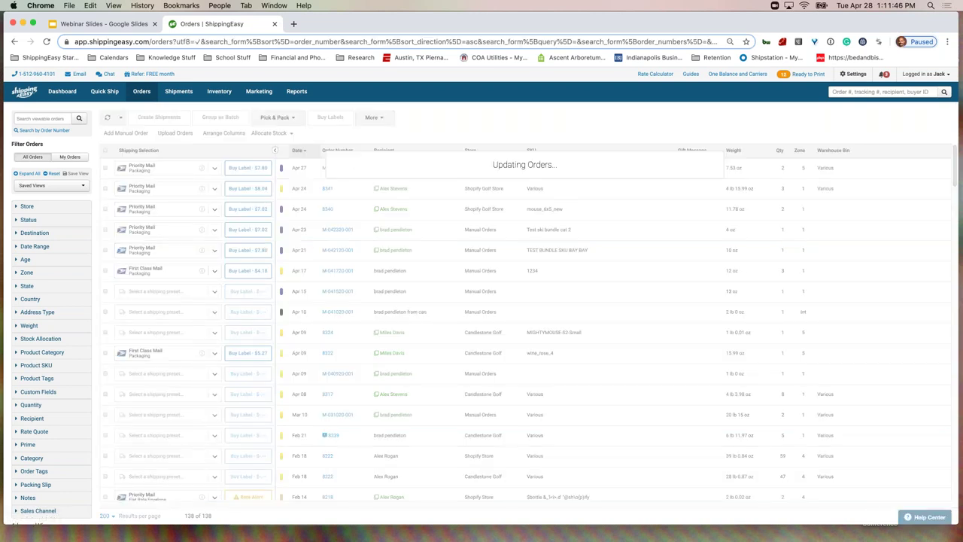
{"action": "left_click", "coordinate": [304, 153]}
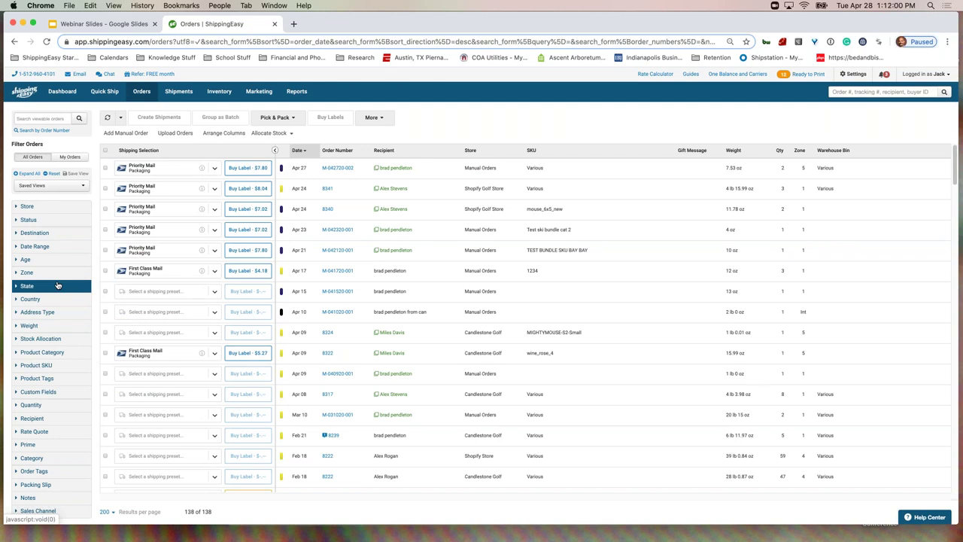
Filter the orders to the Amazon Store, an age of up to 1 hour and a weight under 1 lb.
{"action": "left_click", "coordinate": [41, 210]}
{"action": "left_click", "coordinate": [36, 221]}
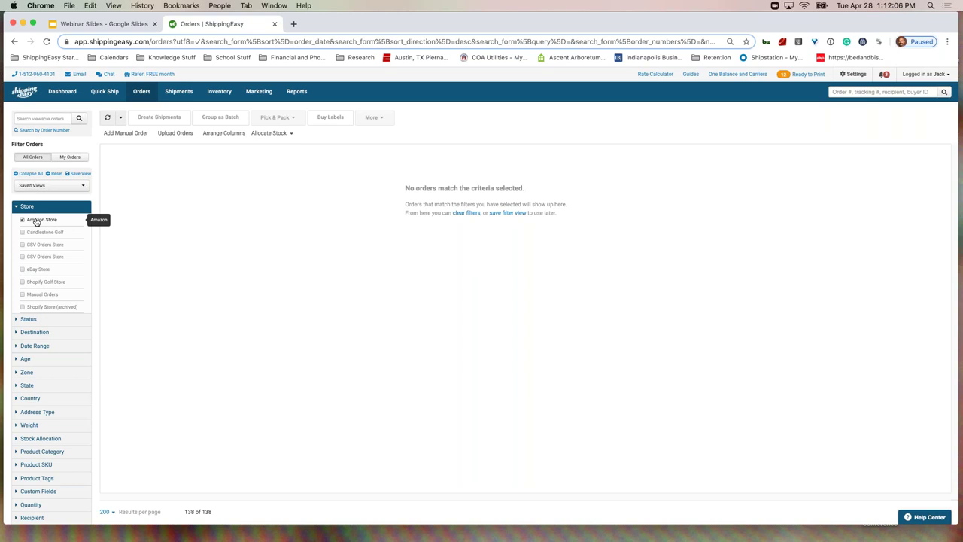
{"action": "left_click", "coordinate": [30, 359]}
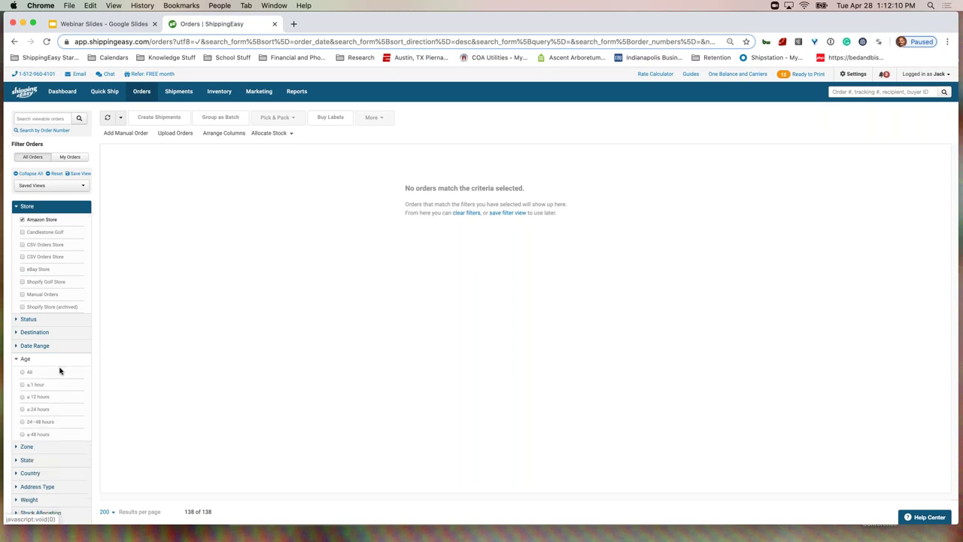
{"action": "left_click", "coordinate": [30, 385]}
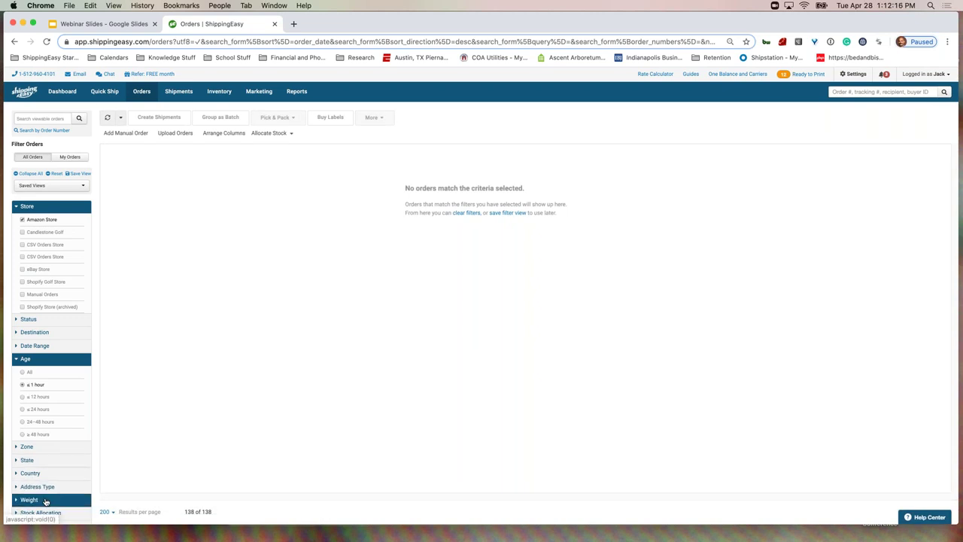
{"action": "left_click", "coordinate": [33, 500]}
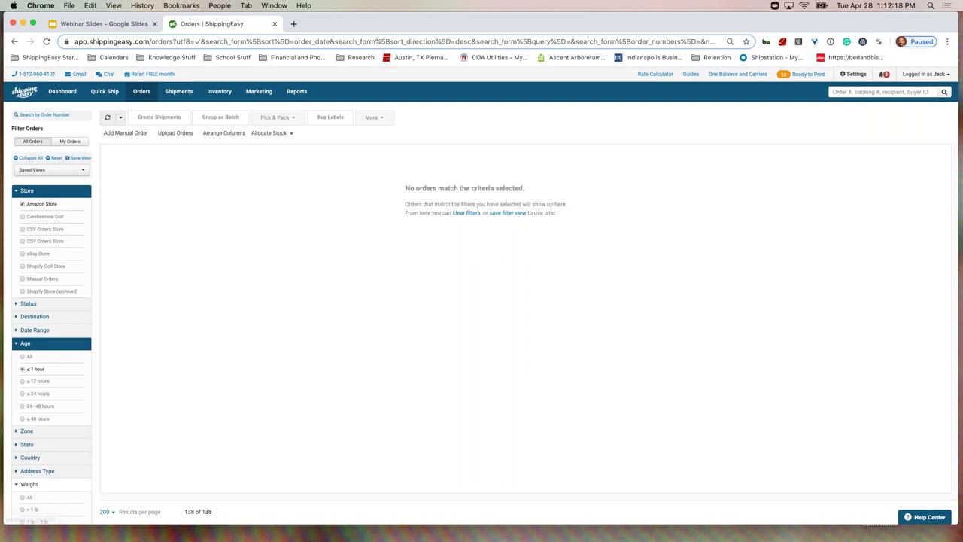
{"action": "left_click", "coordinate": [25, 511]}
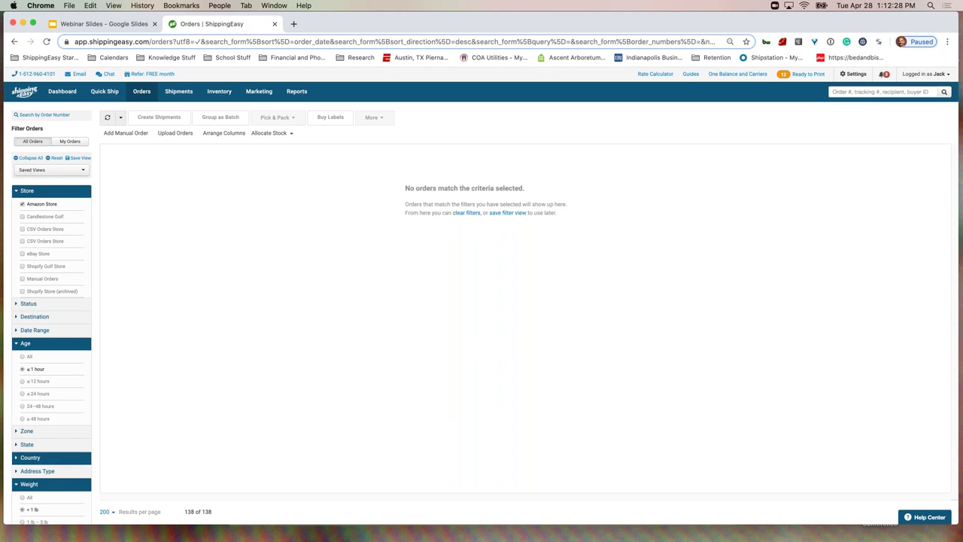
Set the age filter to All and switch the store filter from Amazon Store to Candlestone Golf.
{"action": "left_click", "coordinate": [23, 356]}
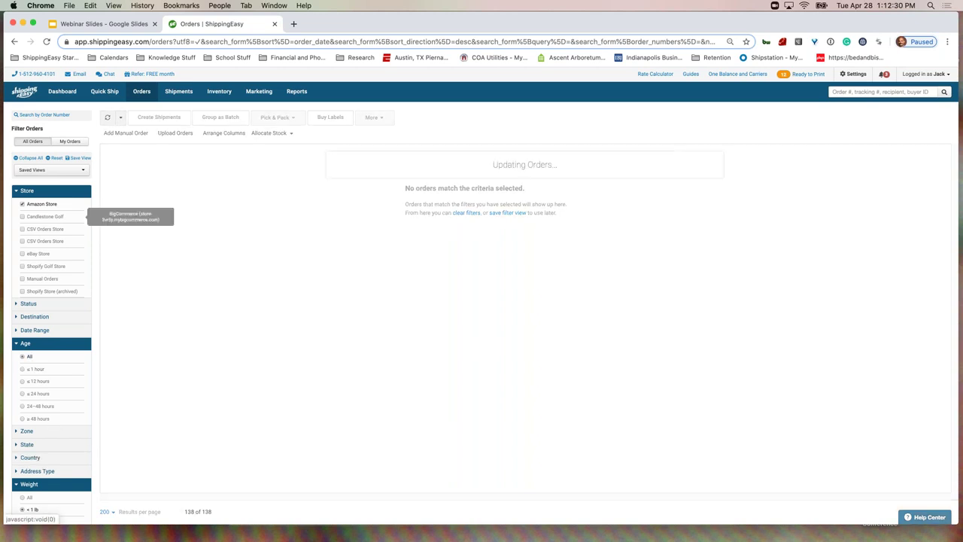
{"action": "left_click", "coordinate": [33, 215]}
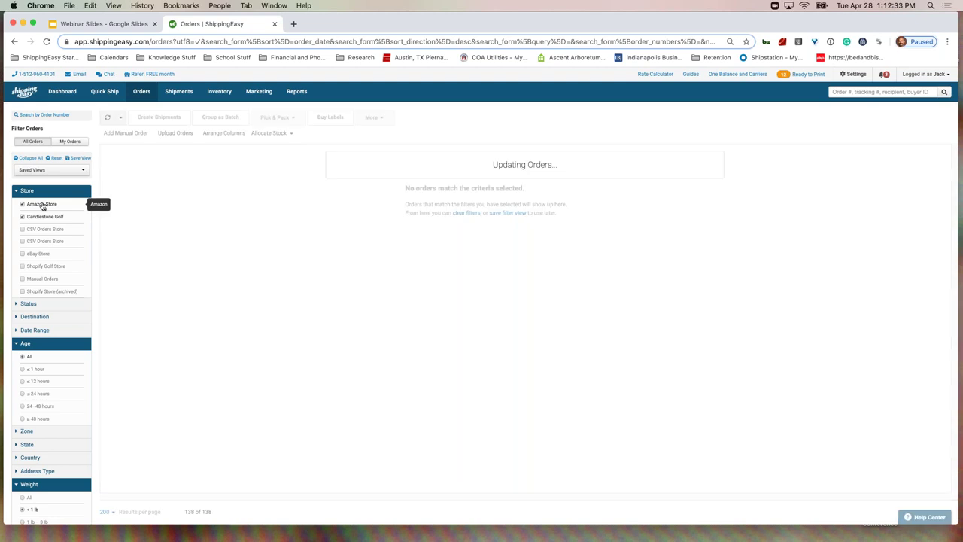
{"action": "left_click", "coordinate": [42, 205]}
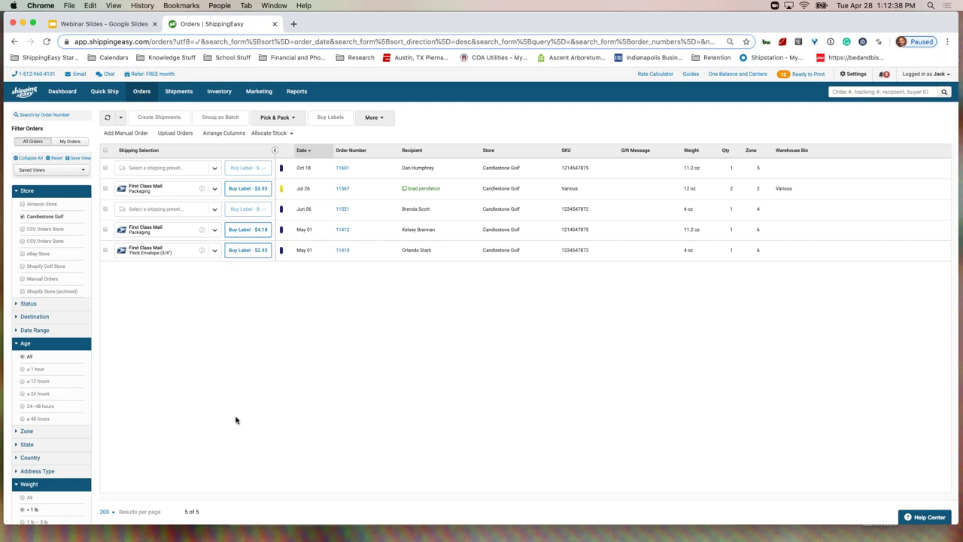
{"action": "triple_click", "coordinate": [172, 510]}
{"action": "left_click", "coordinate": [172, 510]}
Open the Shipment History page to review the recent shipments.
{"action": "mouse_move", "coordinate": [179, 91]}
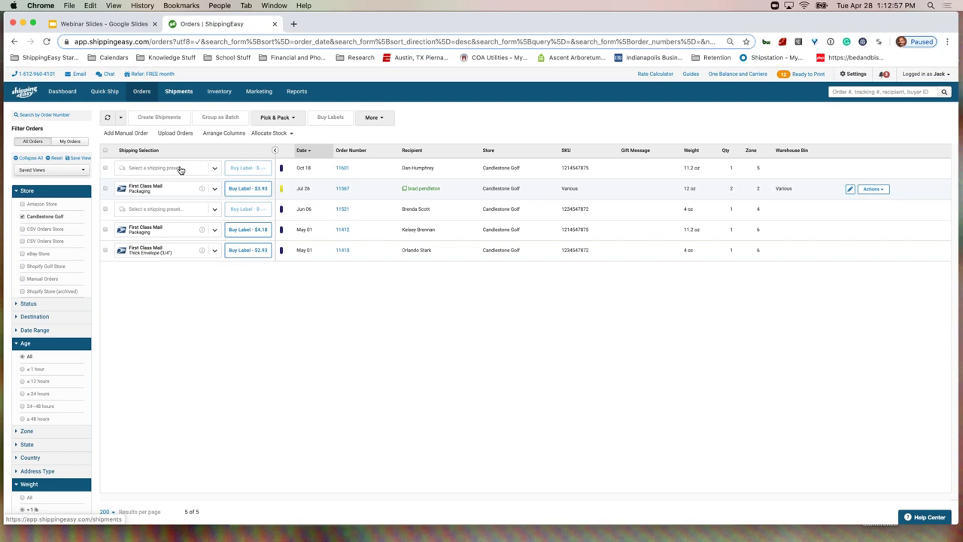
{"action": "left_click", "coordinate": [185, 161]}
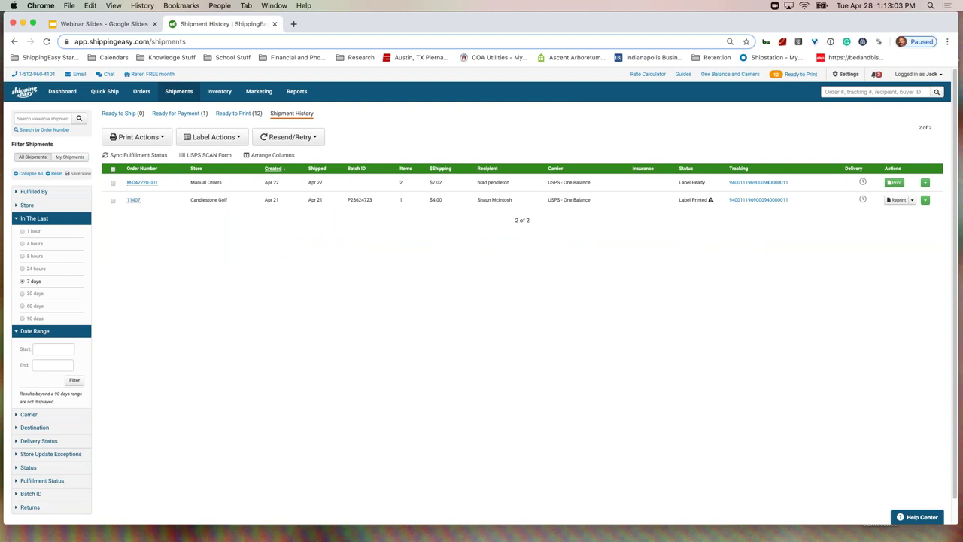
Return to the orders list and reset the remembered filters to show all unshipped orders.
{"action": "left_click", "coordinate": [148, 93]}
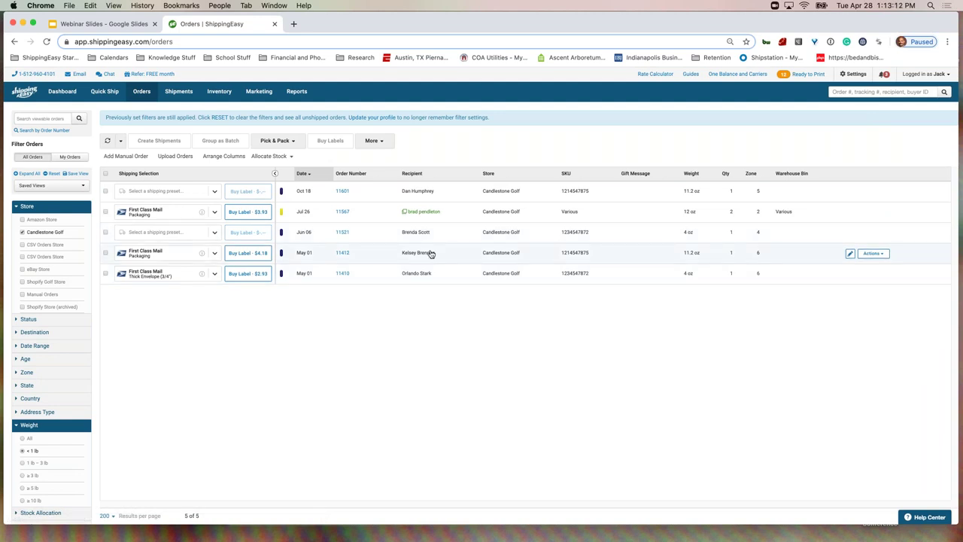
{"action": "left_click", "coordinate": [53, 176]}
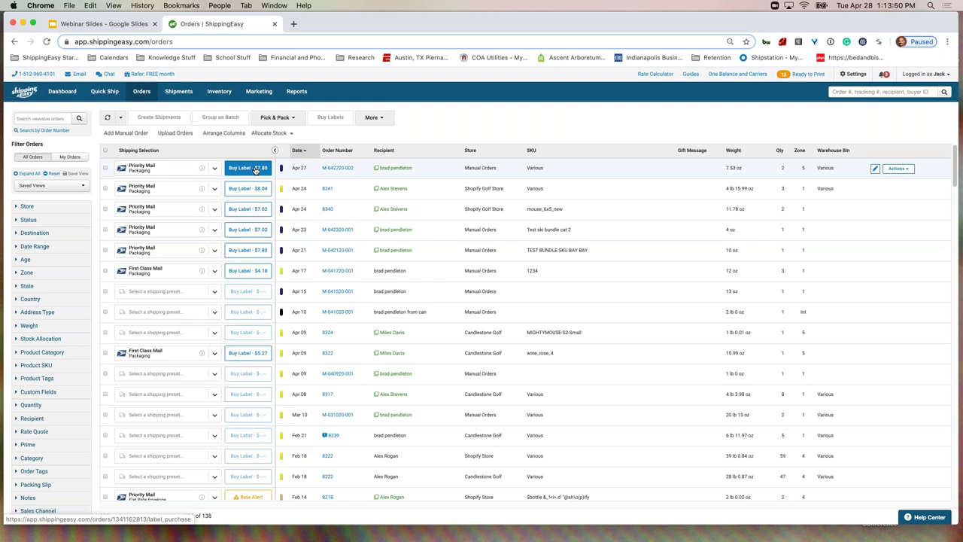
Select all listed orders for bulk label purchase and clear the selection again.
{"action": "left_click", "coordinate": [105, 150]}
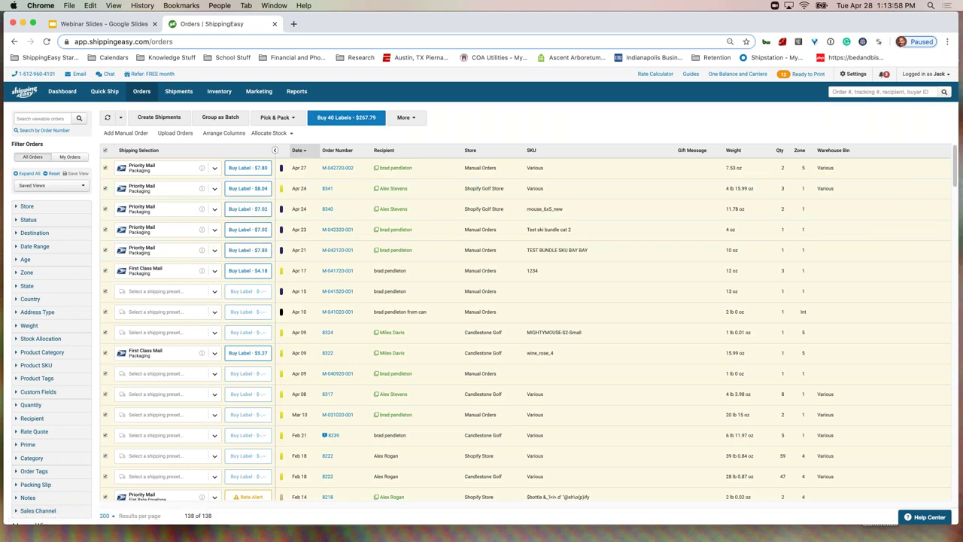
{"action": "left_click", "coordinate": [106, 150]}
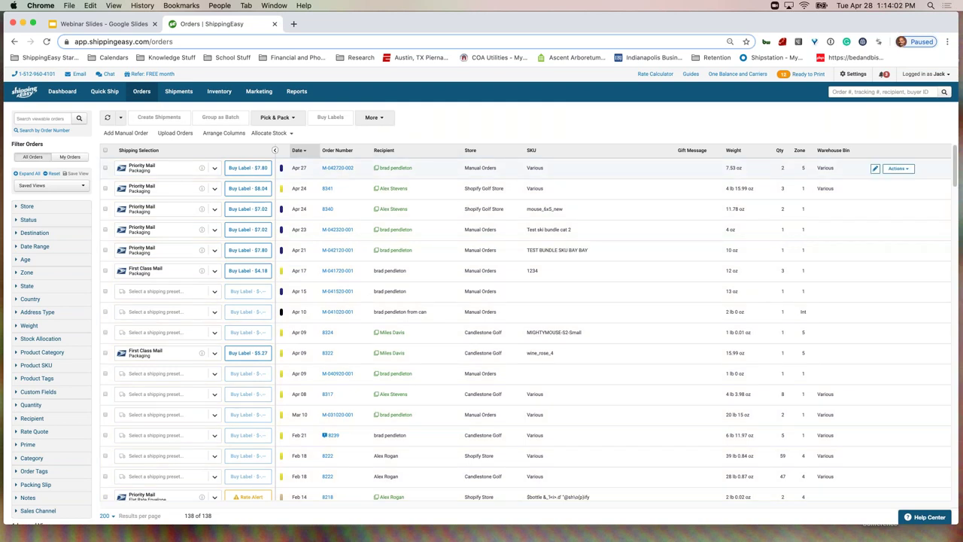
Open the Apr 27 order's details and review its items, recipient address, notes and event log.
{"action": "left_click", "coordinate": [449, 167]}
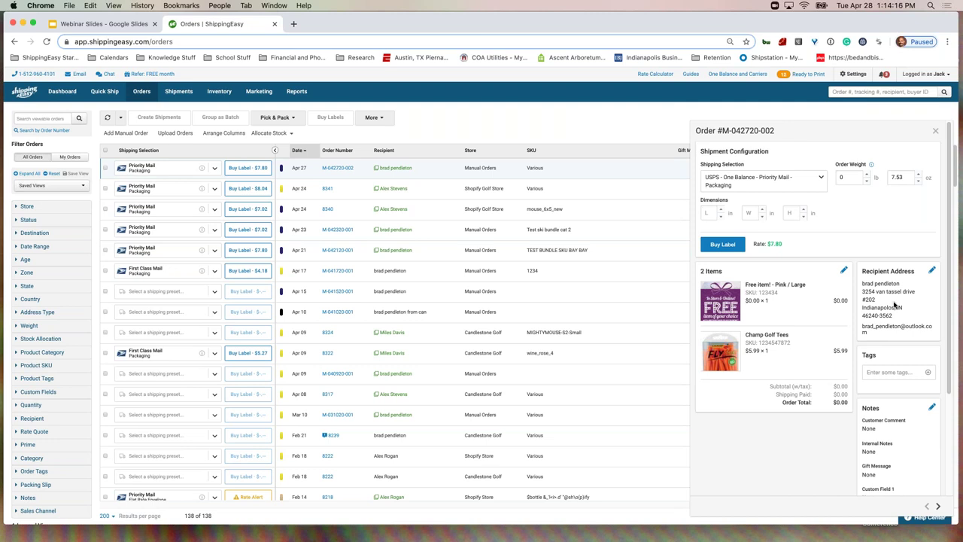
{"action": "scroll", "coordinate": [893, 399], "scroll_direction": "down", "scroll_amount": 3}
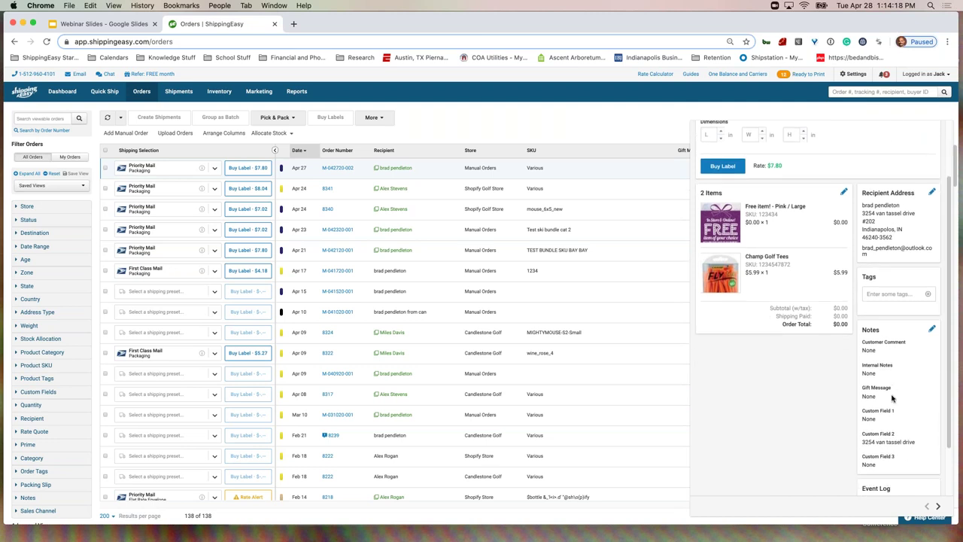
{"action": "scroll", "coordinate": [893, 399], "scroll_direction": "down", "scroll_amount": 2}
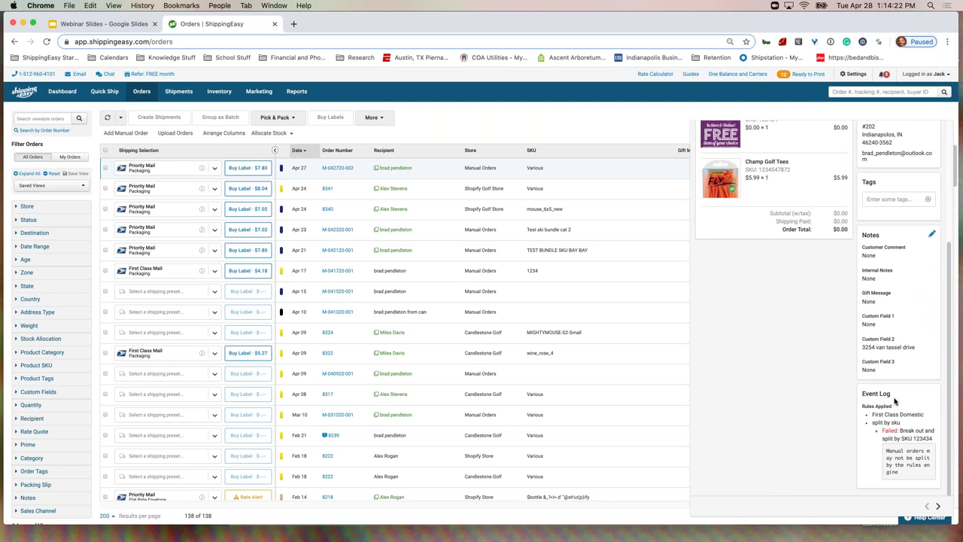
{"action": "scroll", "coordinate": [895, 407], "scroll_direction": "up", "scroll_amount": 3}
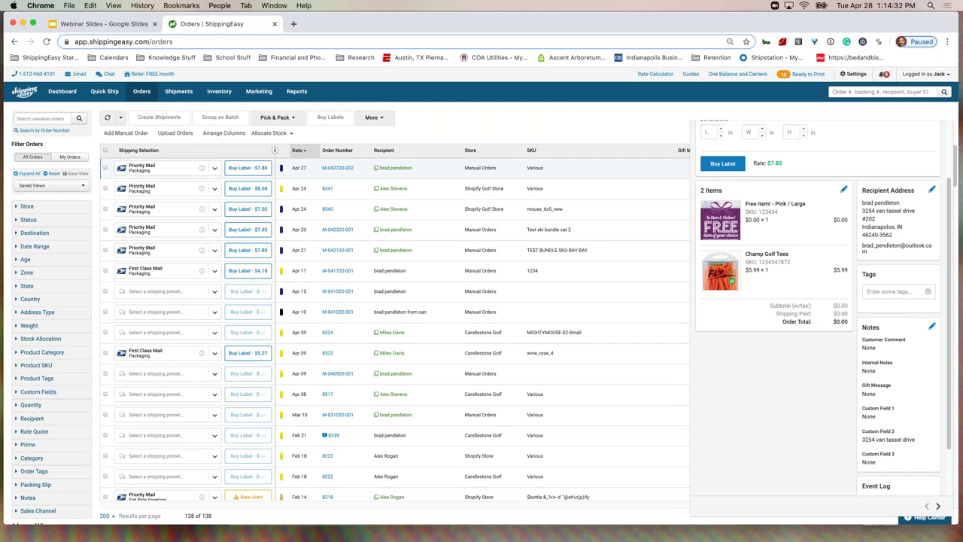
{"action": "scroll", "coordinate": [904, 422], "scroll_direction": "down", "scroll_amount": 3}
{"action": "scroll", "coordinate": [903, 421], "scroll_direction": "up", "scroll_amount": 5}
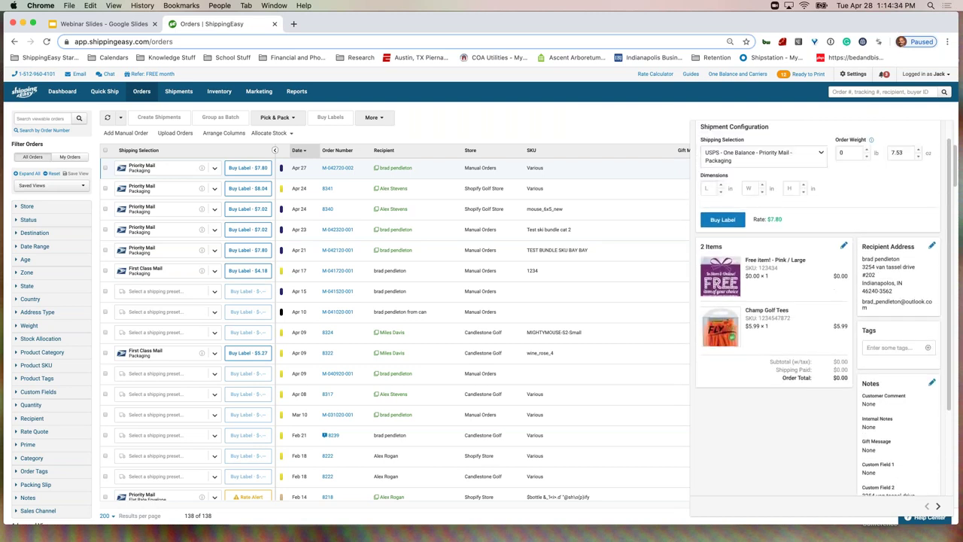
{"action": "scroll", "coordinate": [866, 339], "scroll_direction": "up", "scroll_amount": 1}
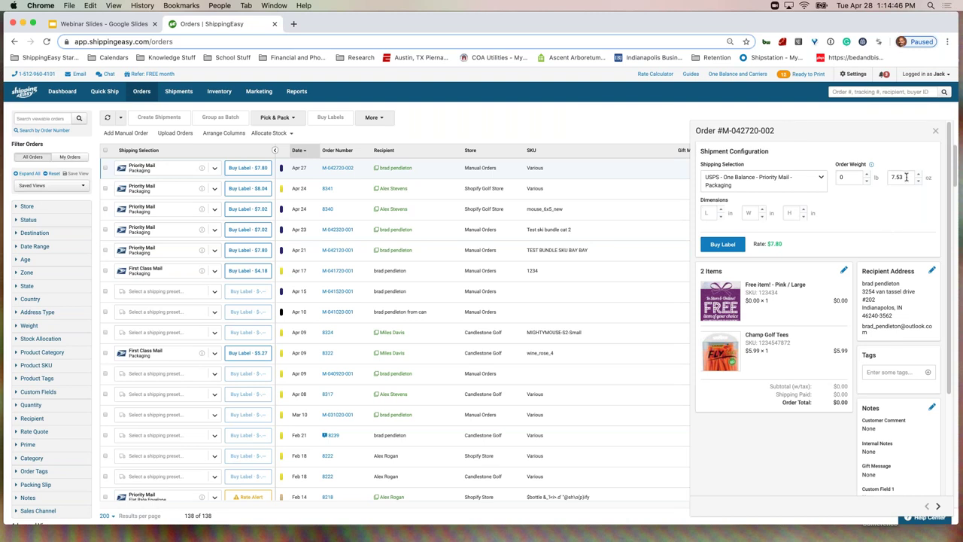
Set the order weight of the opened Apr 27 order to 1 lb 8 oz.
{"action": "left_click", "coordinate": [855, 178]}
{"action": "key", "text": "BackSpace"}
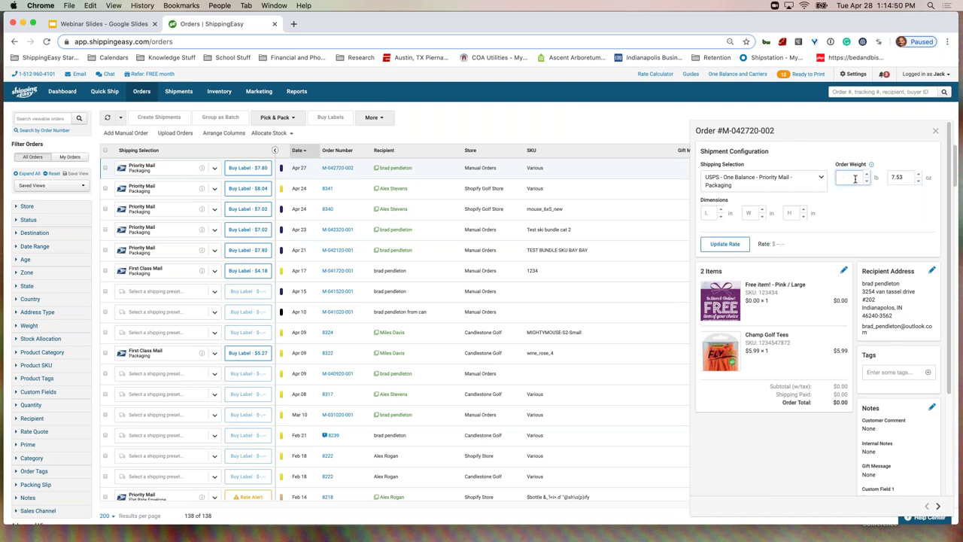
{"action": "key", "text": "Tab"}
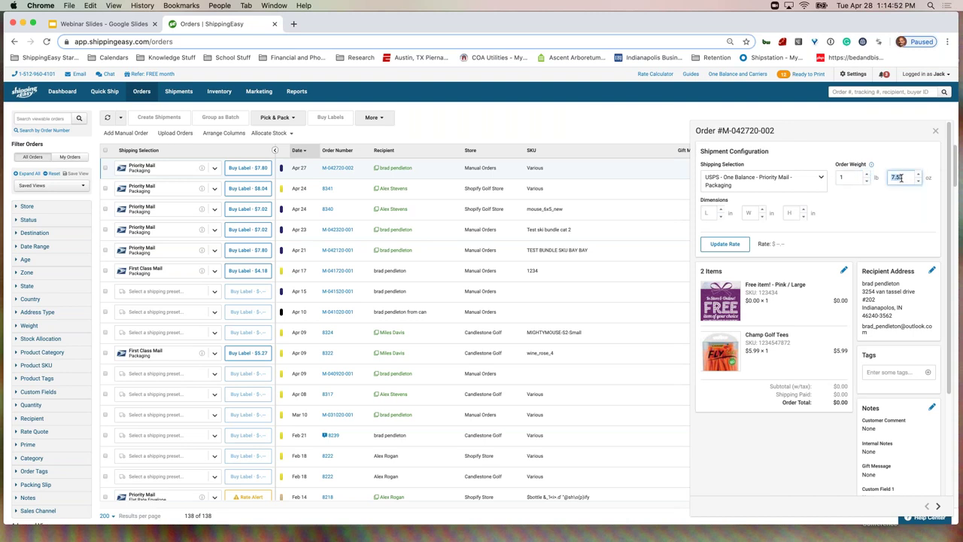
{"action": "type", "text": "8"}
Set the opened Apr 27 order's shipping selection to Priority Mail USPS PM 7x7x7 and update its rate.
{"action": "left_click", "coordinate": [776, 191]}
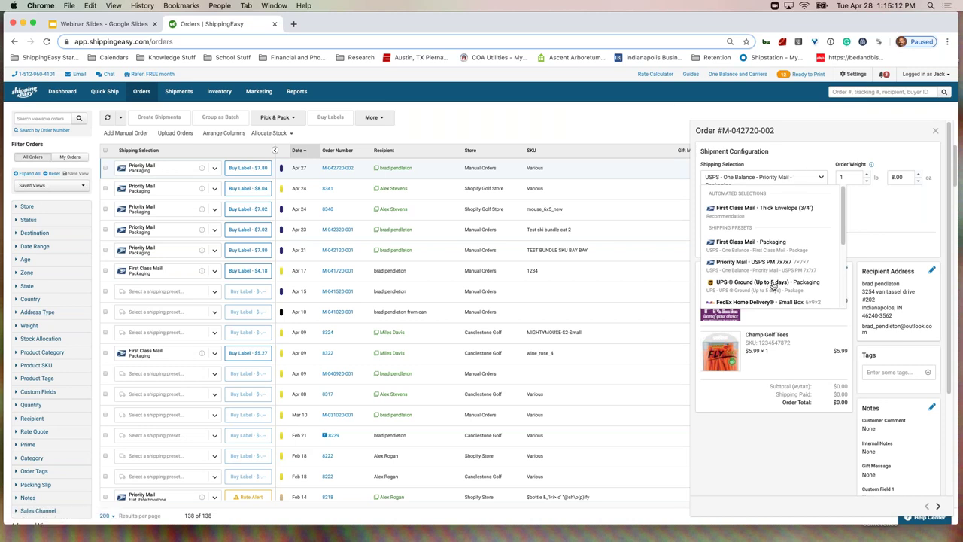
{"action": "left_click", "coordinate": [774, 264]}
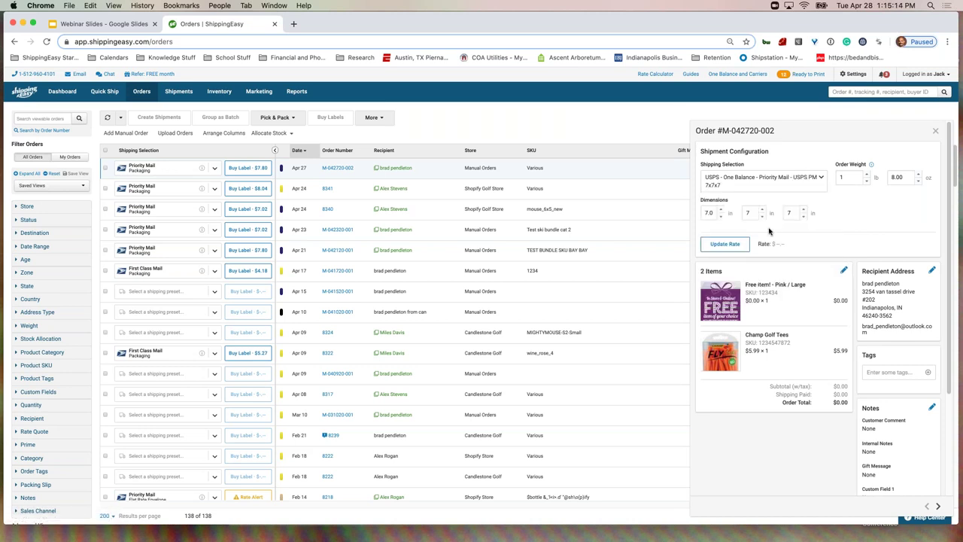
{"action": "left_click", "coordinate": [727, 244]}
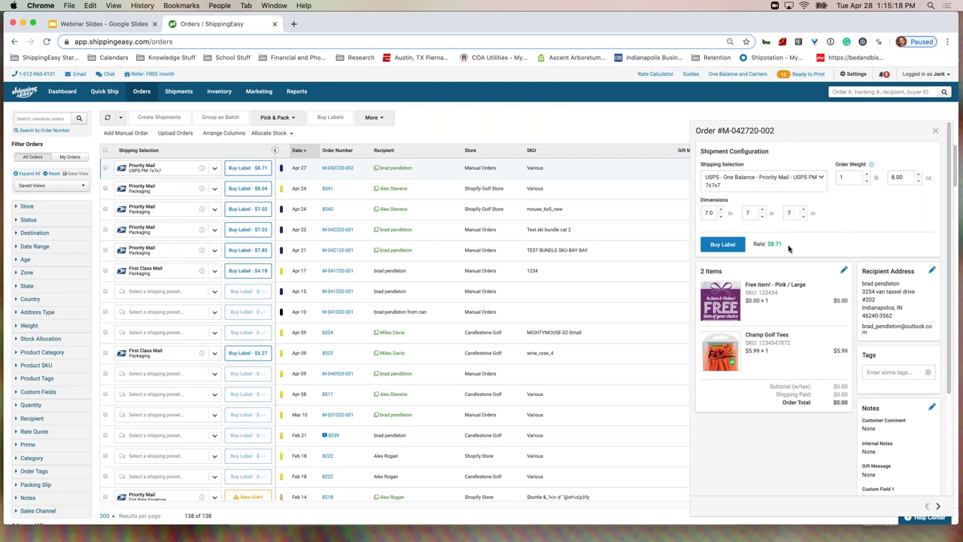
Buy the shipping label for the opened Apr 27 order and open the shipment history.
{"action": "left_click_drag", "start_coordinate": [784, 245], "coordinate": [766, 246]}
{"action": "left_click", "coordinate": [719, 245]}
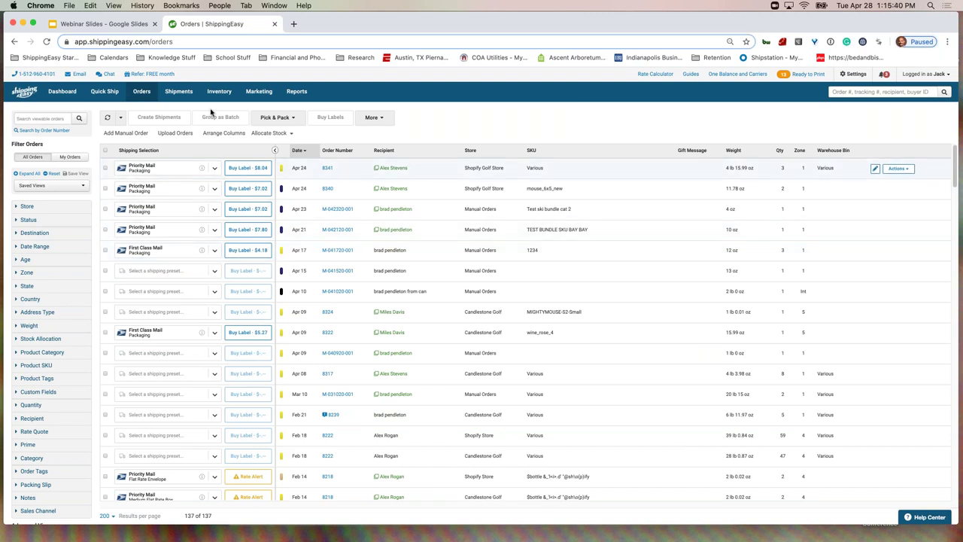
{"action": "mouse_move", "coordinate": [181, 93]}
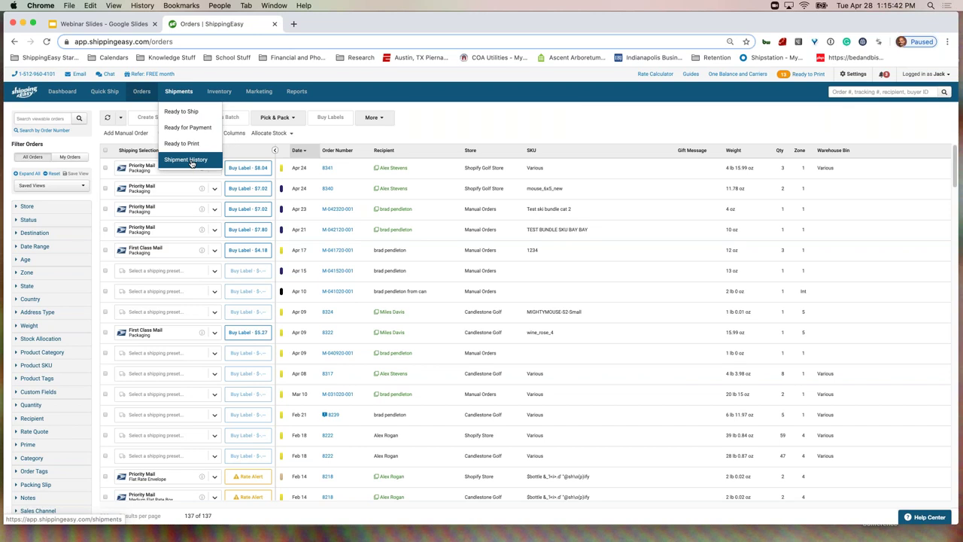
{"action": "left_click", "coordinate": [192, 162]}
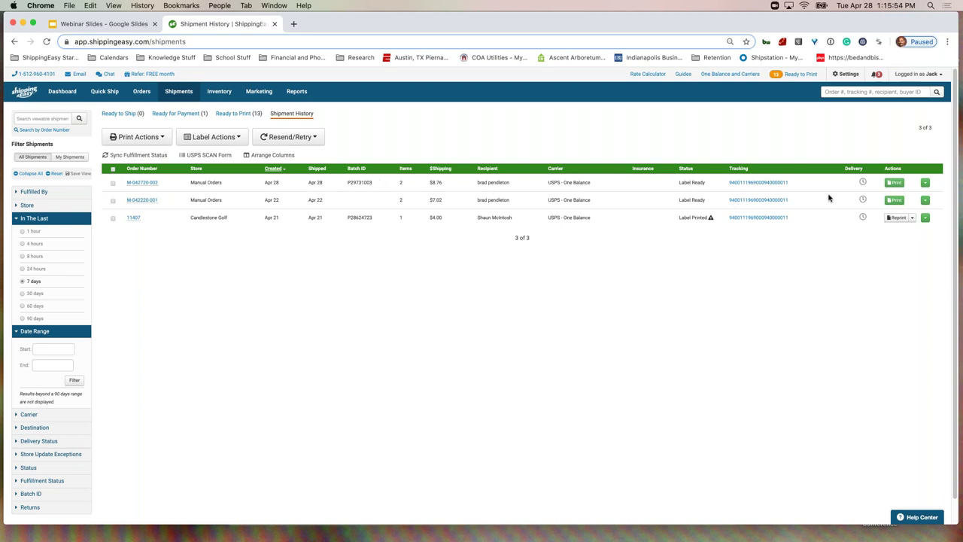
Open the branded tracking page of the Apr 28 shipment, review its delivery details and contents, and return to the shipment history.
{"action": "mouse_move", "coordinate": [865, 184]}
{"action": "left_click", "coordinate": [759, 182]}
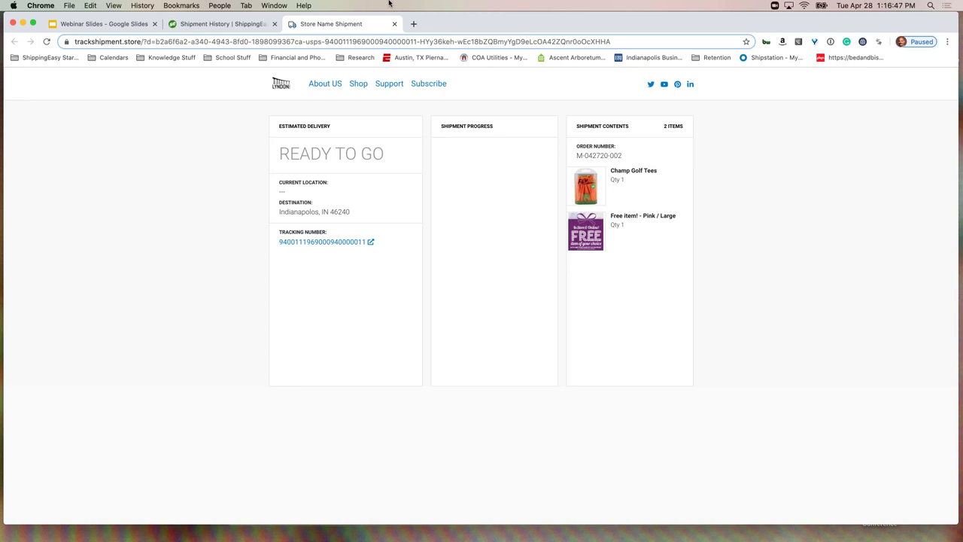
{"action": "left_click", "coordinate": [220, 25]}
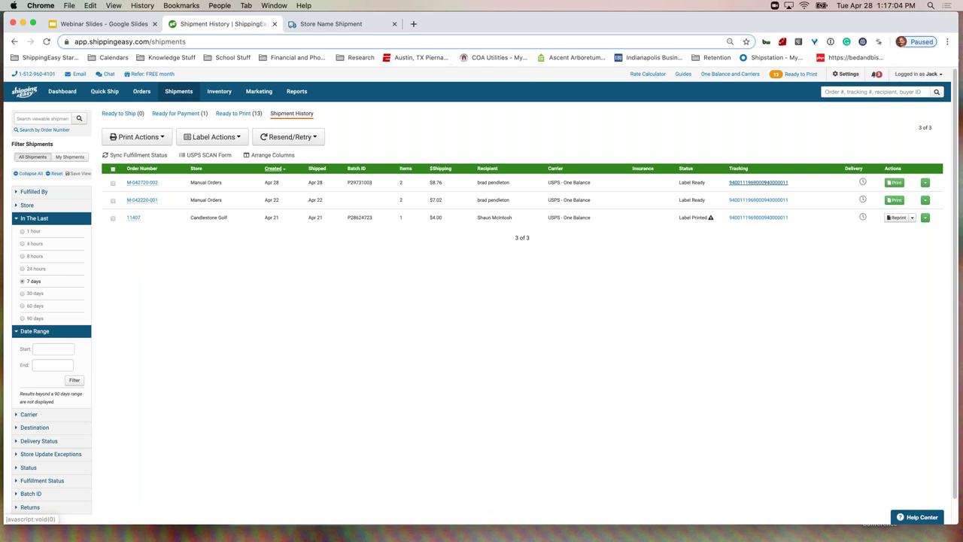
{"action": "left_click", "coordinate": [358, 25]}
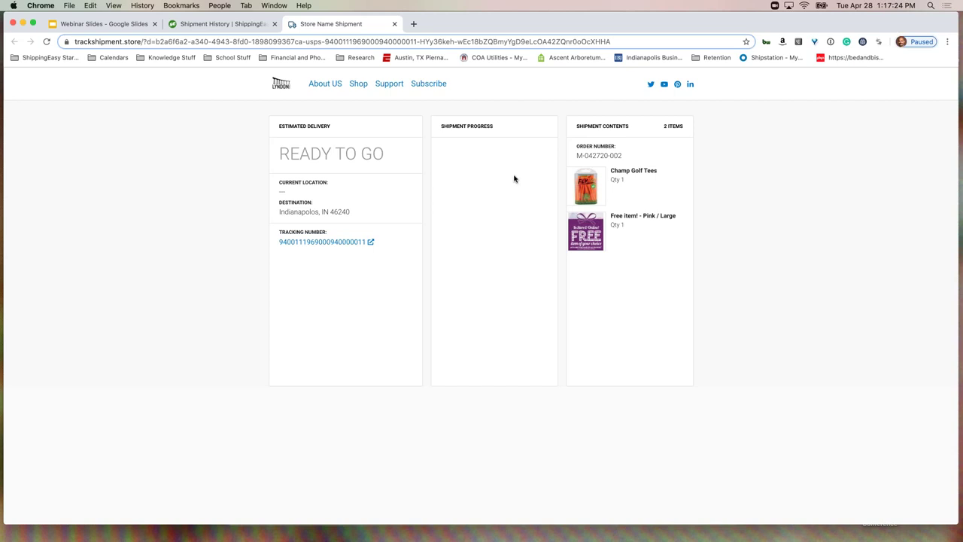
{"action": "left_click", "coordinate": [204, 24]}
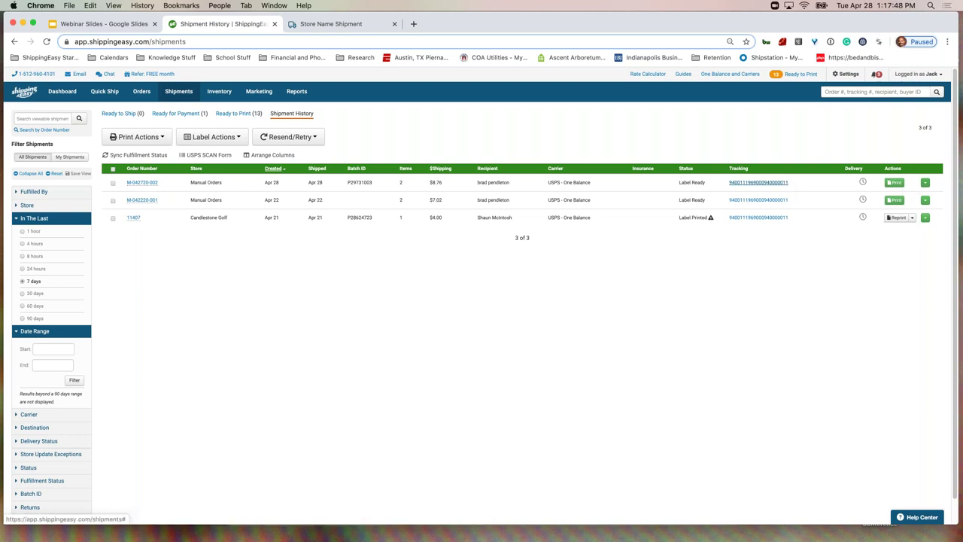
Create a duplicate of the Apr 28 shipment and expand its shipping addresses to check the ship-to details.
{"action": "left_click", "coordinate": [925, 182]}
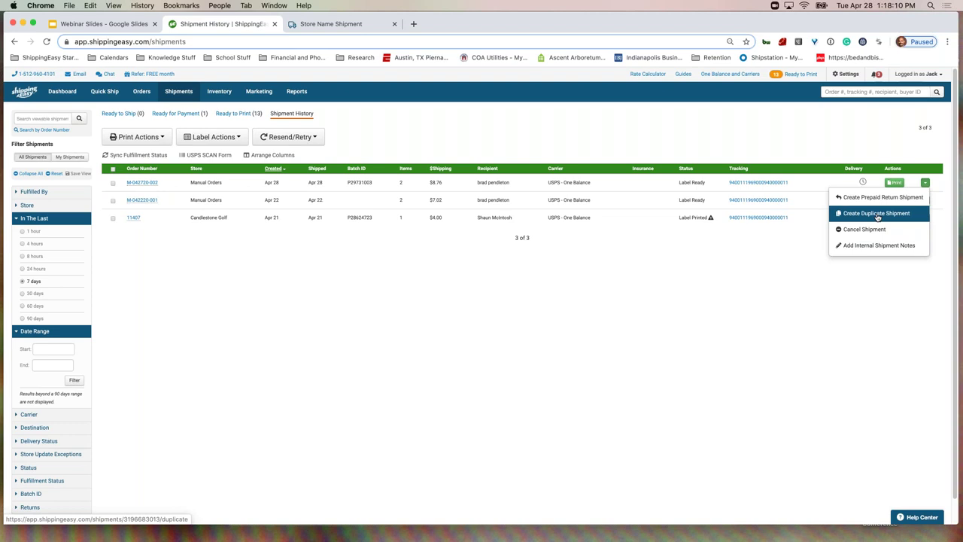
{"action": "left_click", "coordinate": [877, 213]}
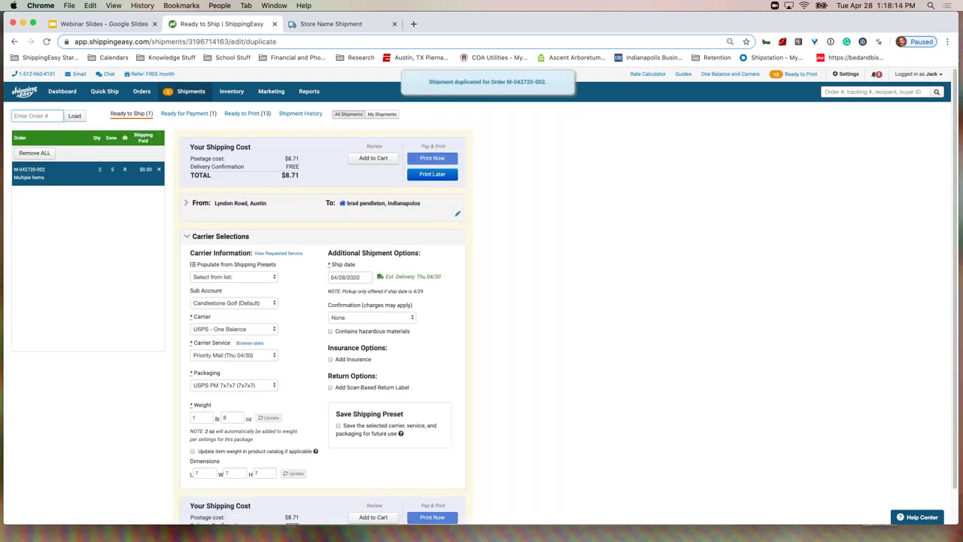
{"action": "left_click", "coordinate": [188, 204]}
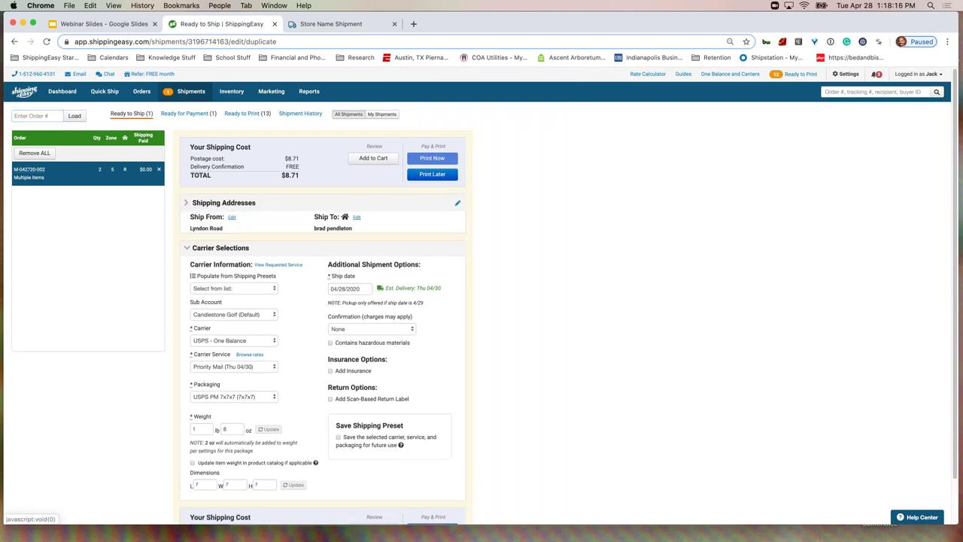
{"action": "left_click", "coordinate": [357, 221]}
{"action": "left_click", "coordinate": [414, 325]}
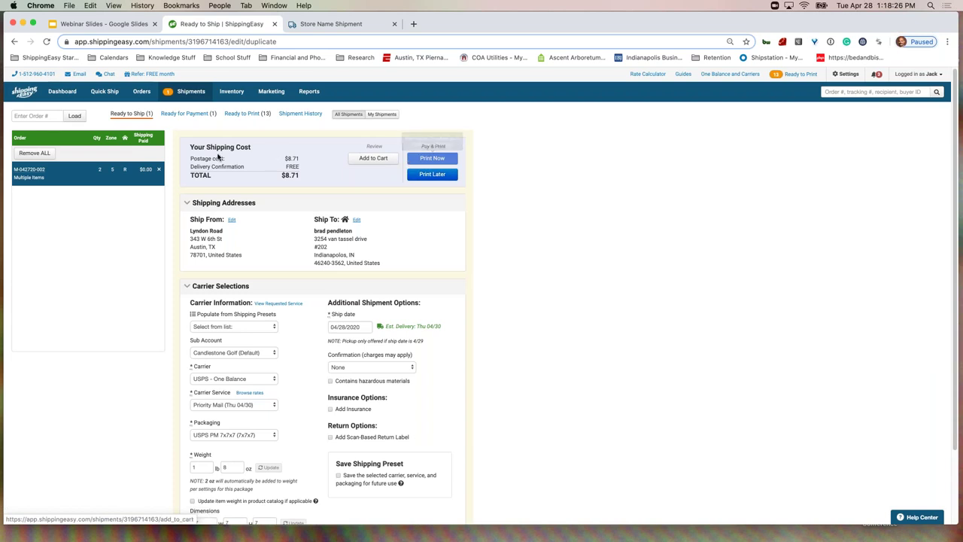
Remove the duplicate shipment from the Ready to Ship queue and return to the shipment history.
{"action": "left_click", "coordinate": [158, 171]}
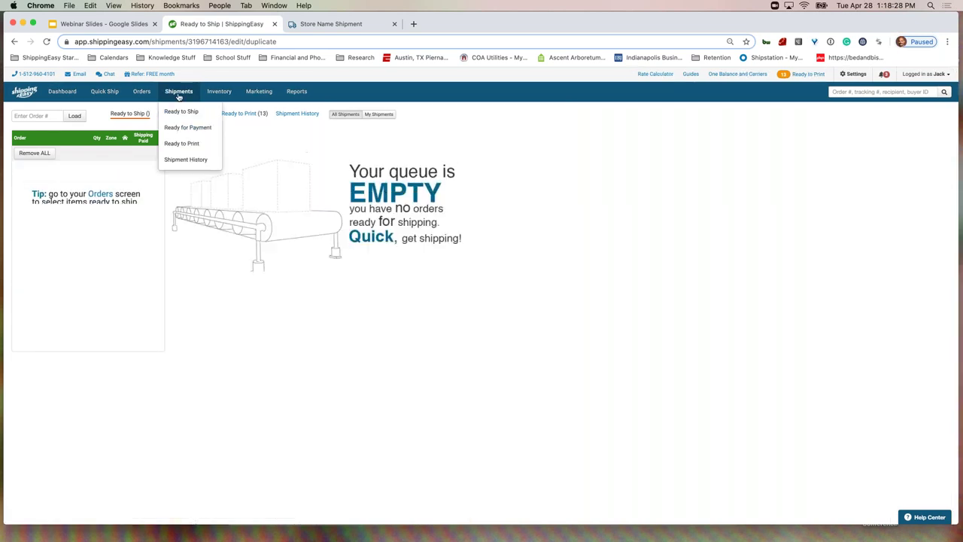
{"action": "left_click", "coordinate": [185, 160]}
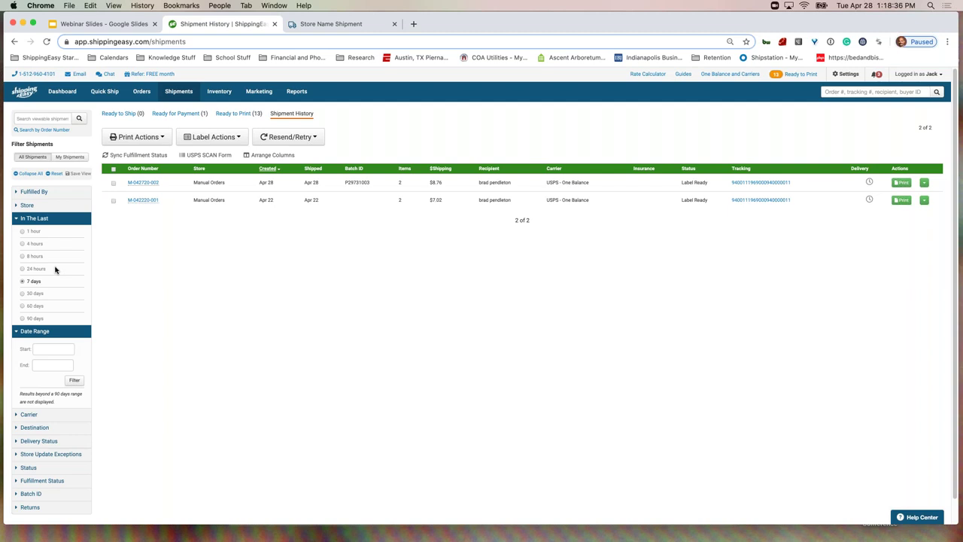
Expand the Batch ID and Store filters of the shipment history to examine the filtering options.
{"action": "scroll", "coordinate": [55, 269], "scroll_direction": "down", "scroll_amount": 2}
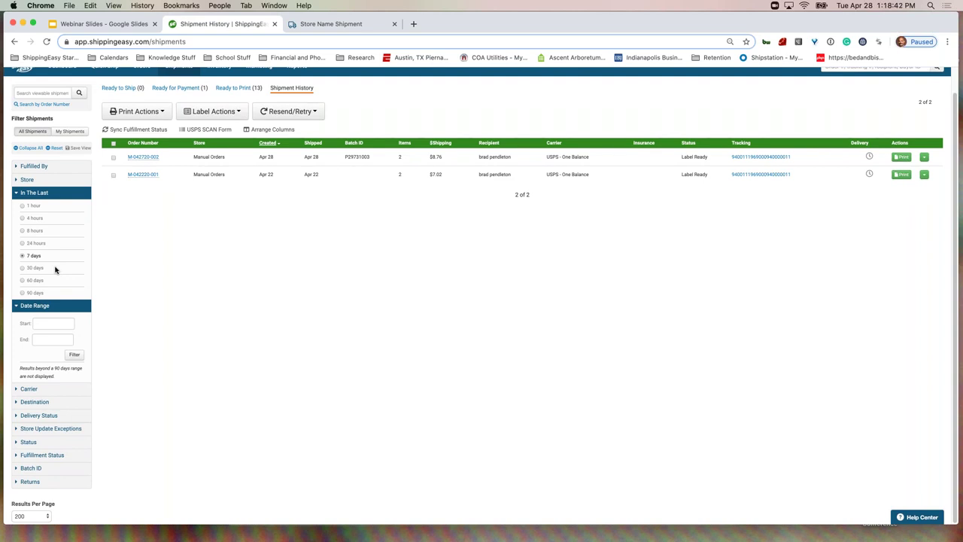
{"action": "left_click", "coordinate": [73, 469]}
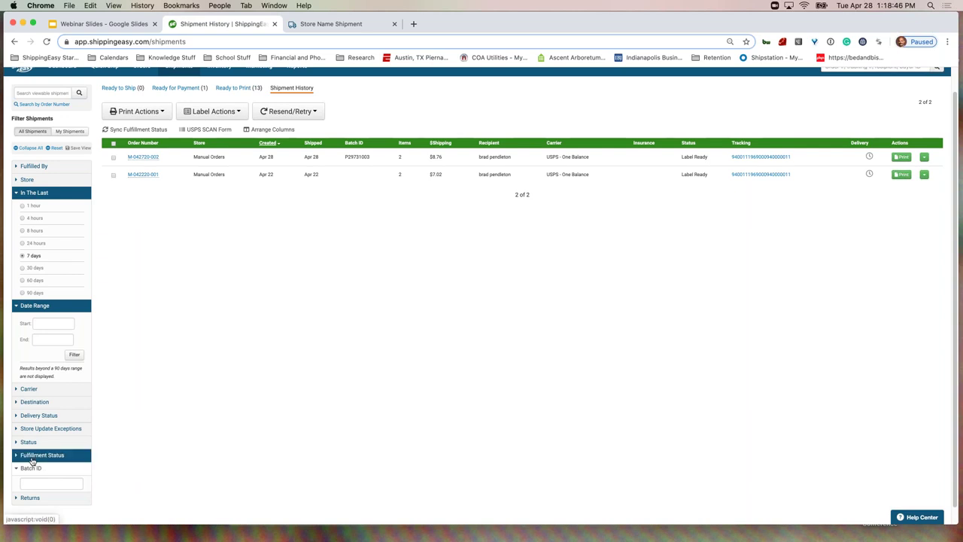
{"action": "left_click", "coordinate": [49, 180]}
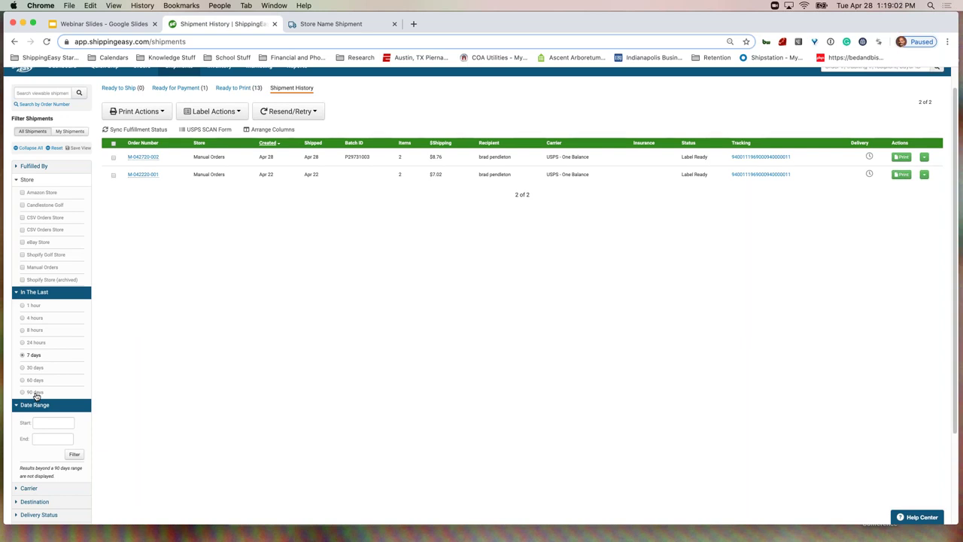
Open the USPS SCAN Form page from the shipment history to review the shipments eligible for today's form.
{"action": "scroll", "coordinate": [301, 105], "scroll_direction": "up", "scroll_amount": 2}
{"action": "mouse_move", "coordinate": [306, 95]}
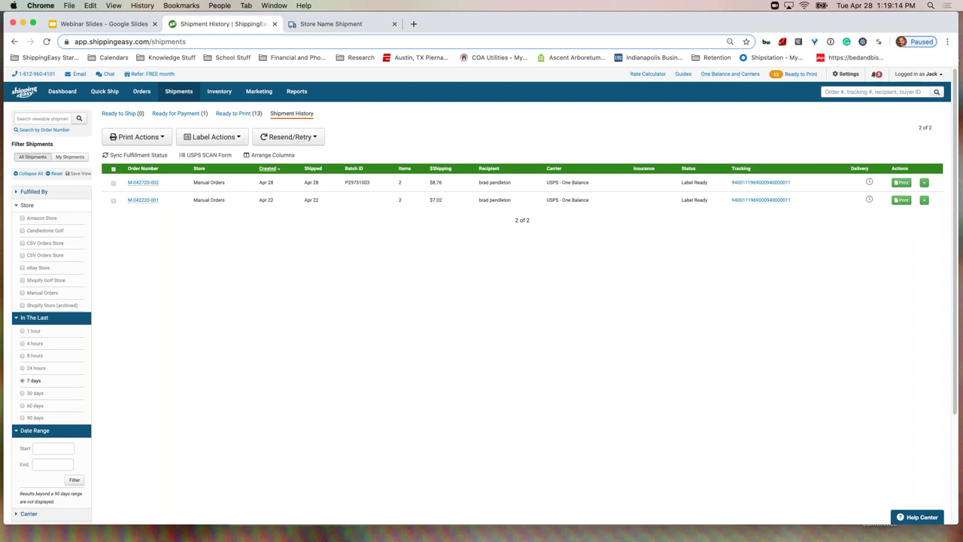
{"action": "left_click", "coordinate": [196, 155]}
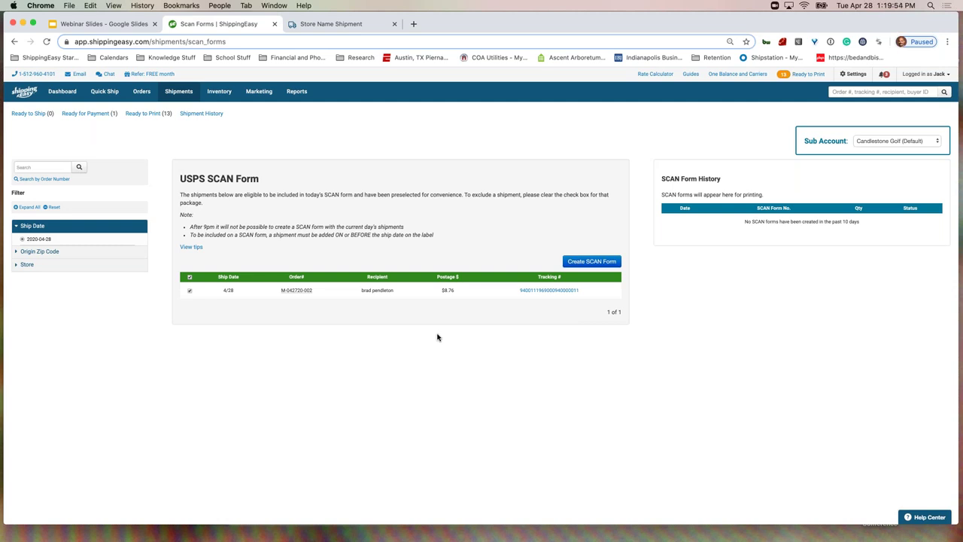
Open the mouse_6x5_new order from the orders list, browse its shipping presets and close the order details.
{"action": "left_click", "coordinate": [143, 92]}
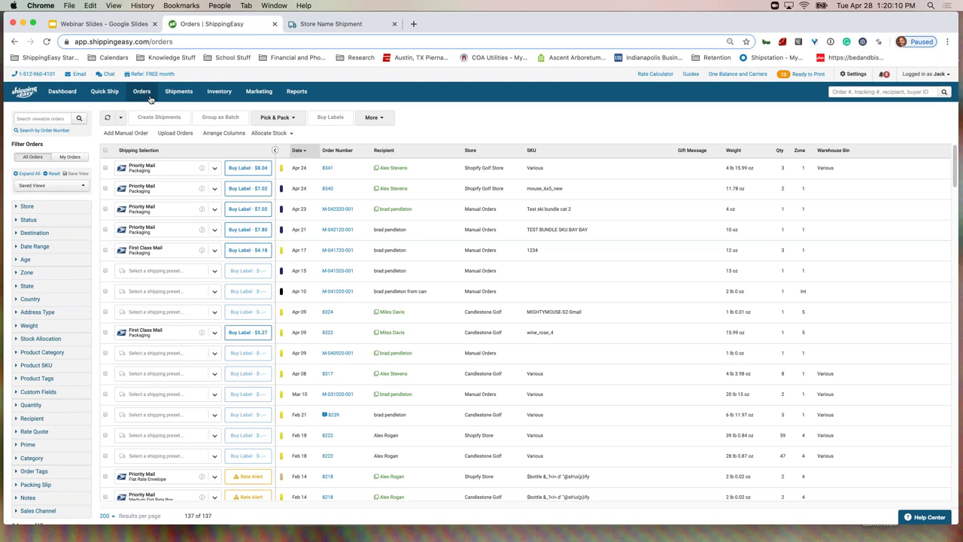
{"action": "left_click", "coordinate": [557, 188]}
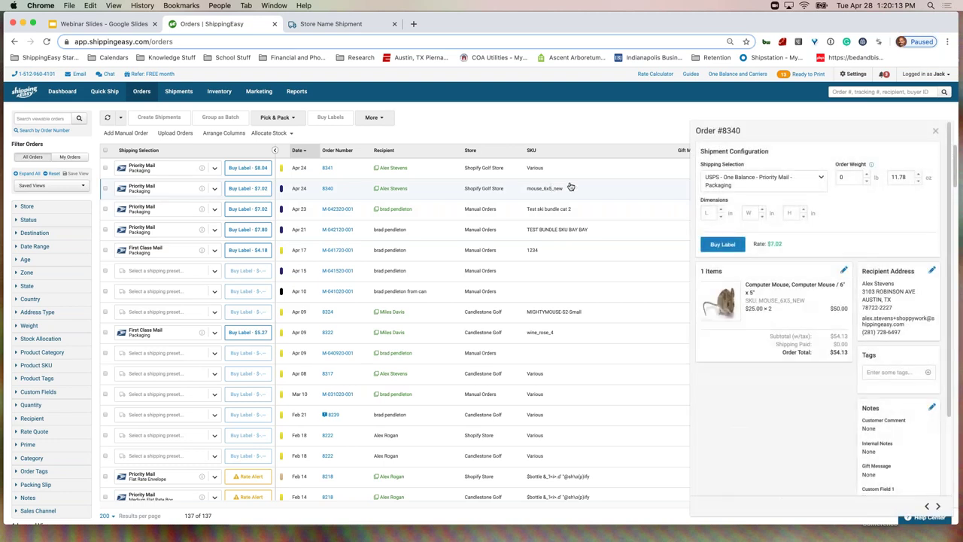
{"action": "left_click", "coordinate": [826, 187]}
{"action": "scroll", "coordinate": [825, 220], "scroll_direction": "down", "scroll_amount": 2}
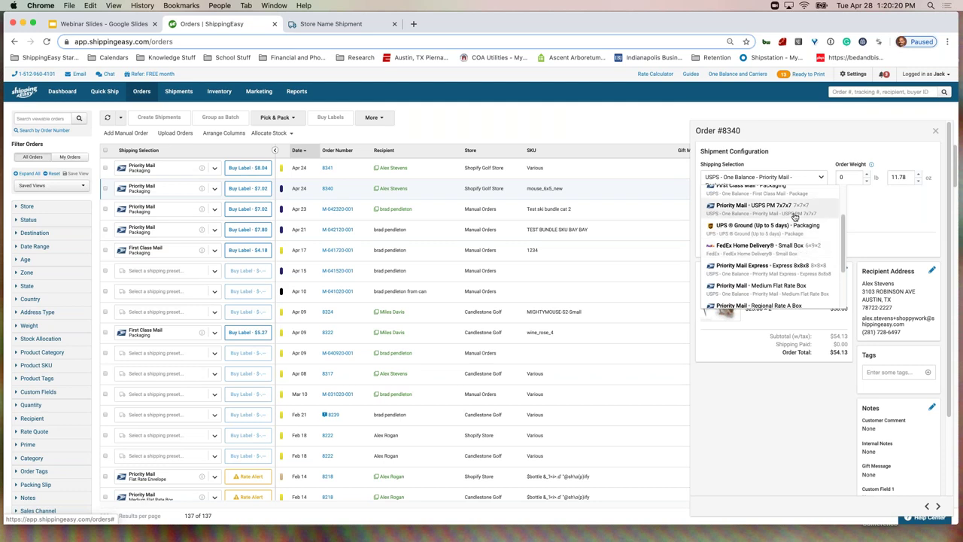
{"action": "left_click", "coordinate": [863, 222]}
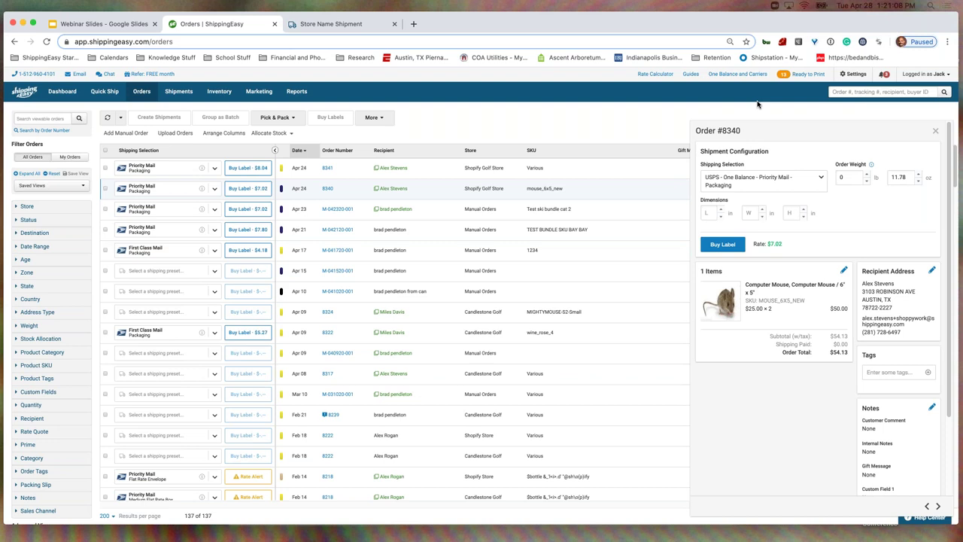
{"action": "left_click", "coordinate": [935, 131]}
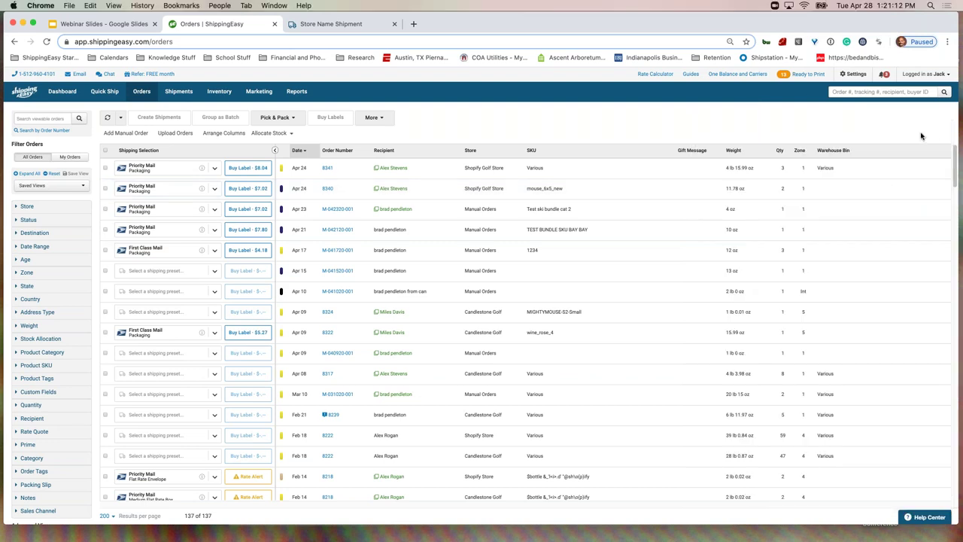
Review the account's Ship From Addresses in the settings and return to the settings overview.
{"action": "left_click", "coordinate": [858, 74]}
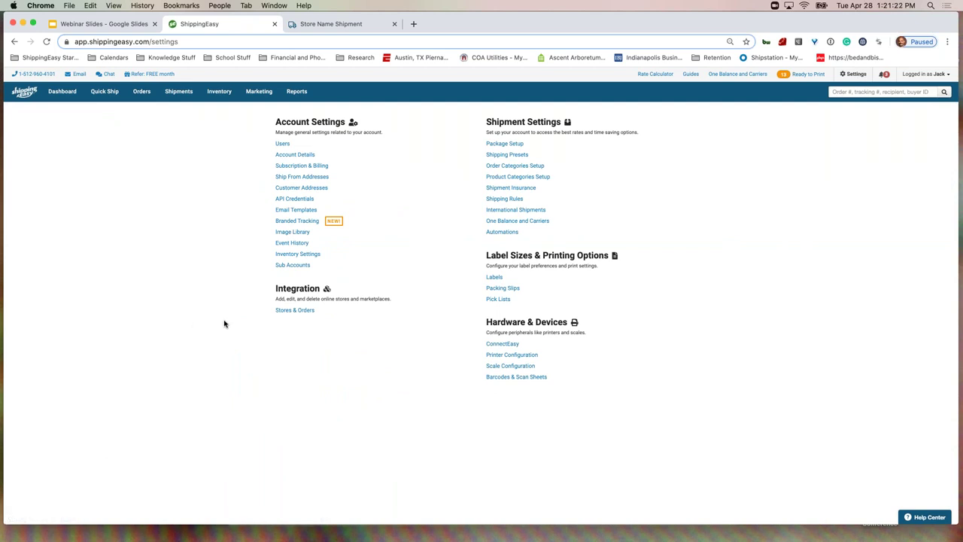
{"action": "left_click", "coordinate": [313, 179]}
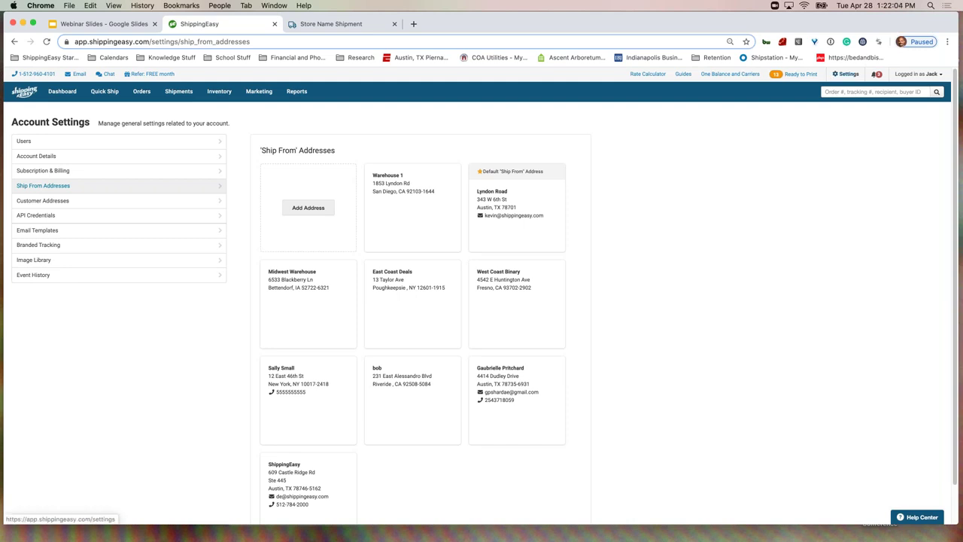
{"action": "left_click", "coordinate": [846, 74]}
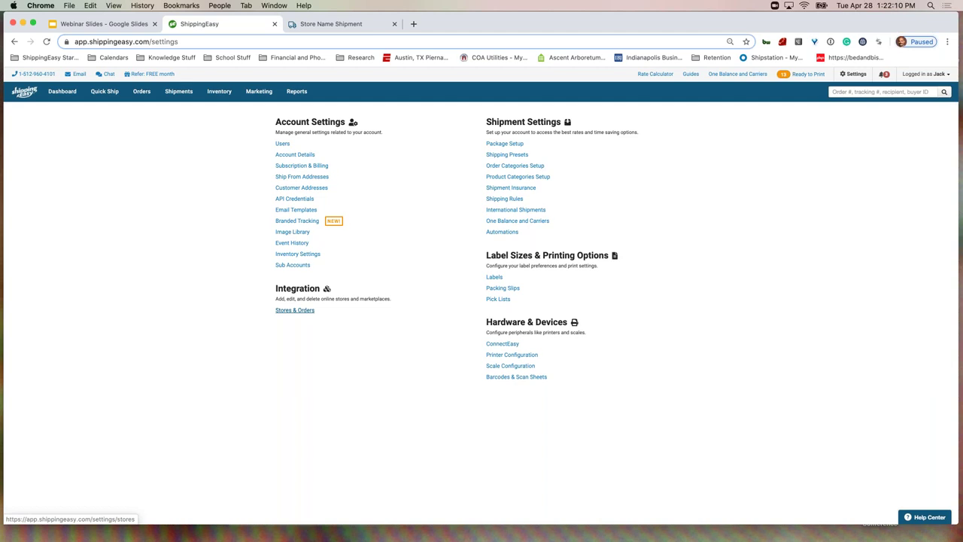
Open the notification settings of the connected Shopify Golf Store under Stores & Orders.
{"action": "left_click", "coordinate": [298, 313]}
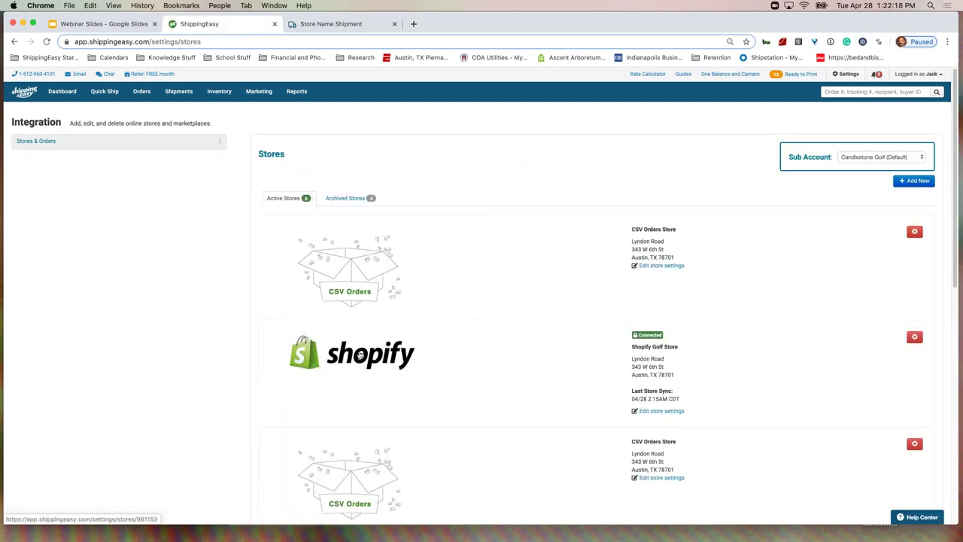
{"action": "left_click", "coordinate": [360, 353]}
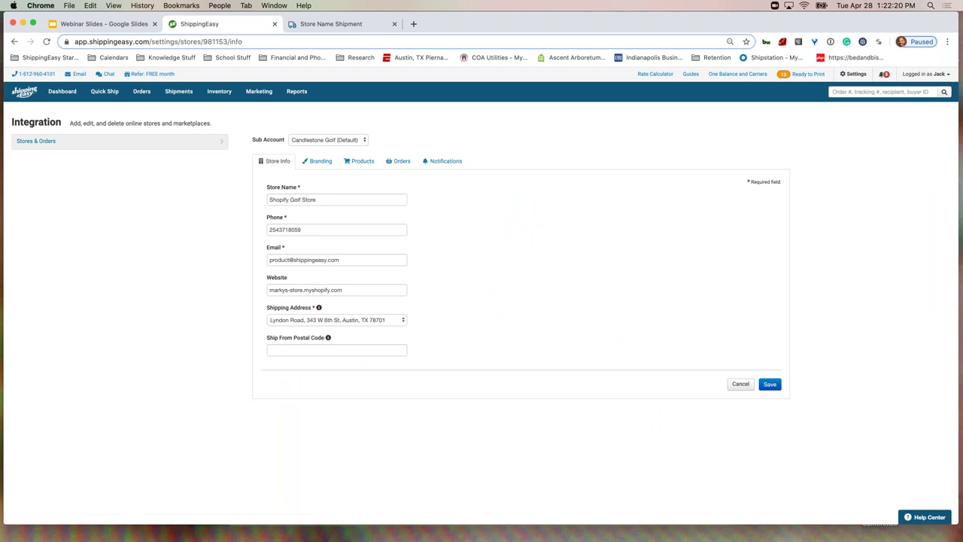
{"action": "left_click", "coordinate": [438, 161]}
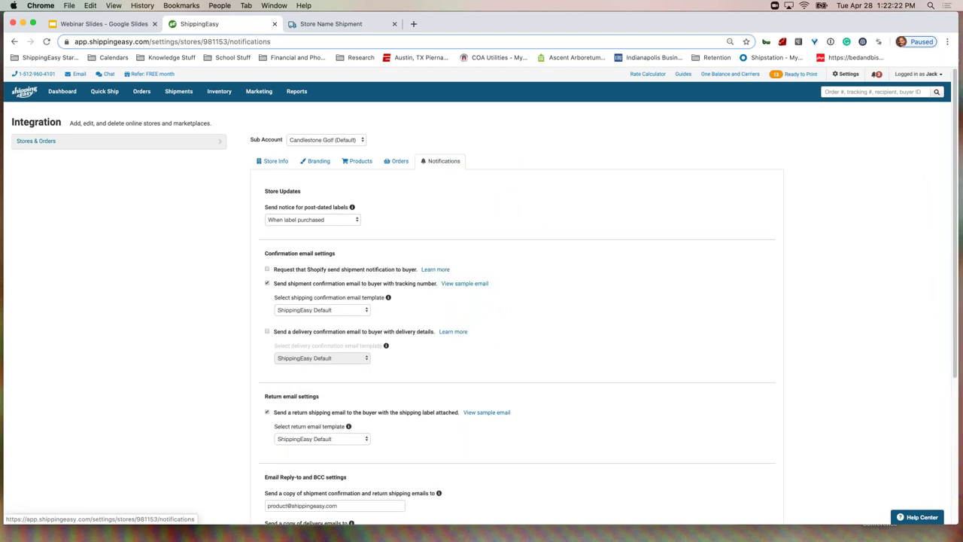
Examine the Shopify Multi-Location section and its list of selectable Ship From addresses.
{"action": "scroll", "coordinate": [331, 459], "scroll_direction": "down", "scroll_amount": 10}
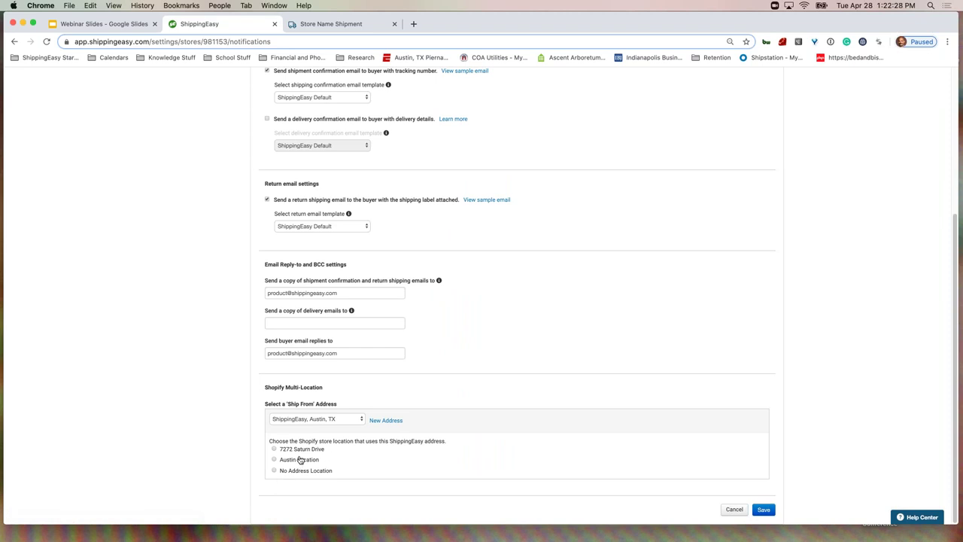
{"action": "left_click", "coordinate": [356, 420]}
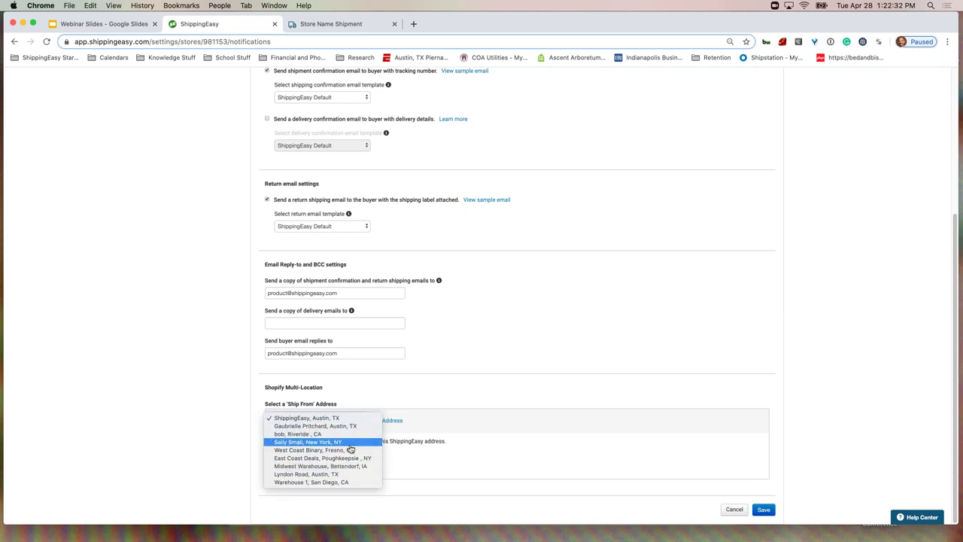
{"action": "left_click", "coordinate": [542, 396]}
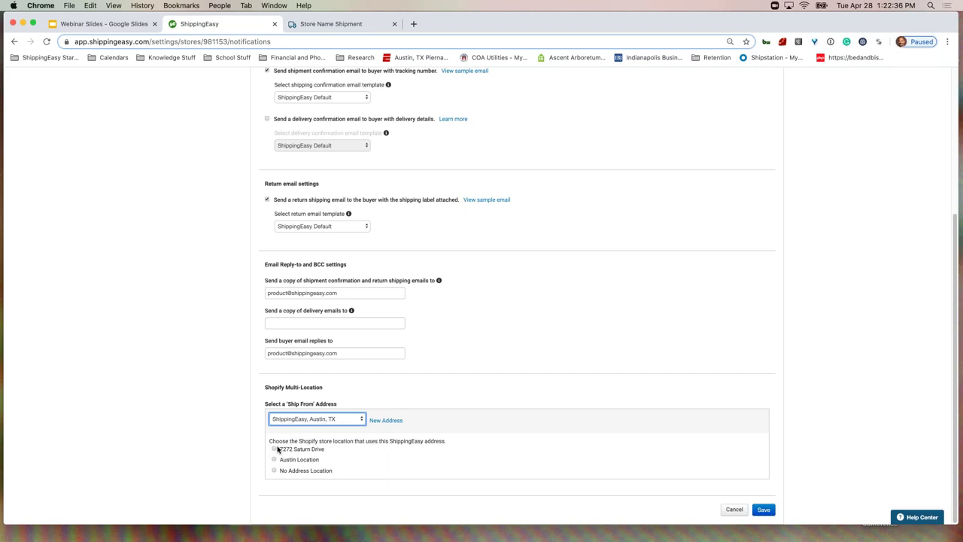
Check the 'Ship From' address choices under Shopify Multi-Location and save the store's notification settings.
{"action": "left_click", "coordinate": [334, 424]}
{"action": "left_click", "coordinate": [488, 402]}
{"action": "left_click", "coordinate": [329, 419]}
{"action": "left_click", "coordinate": [764, 510]}
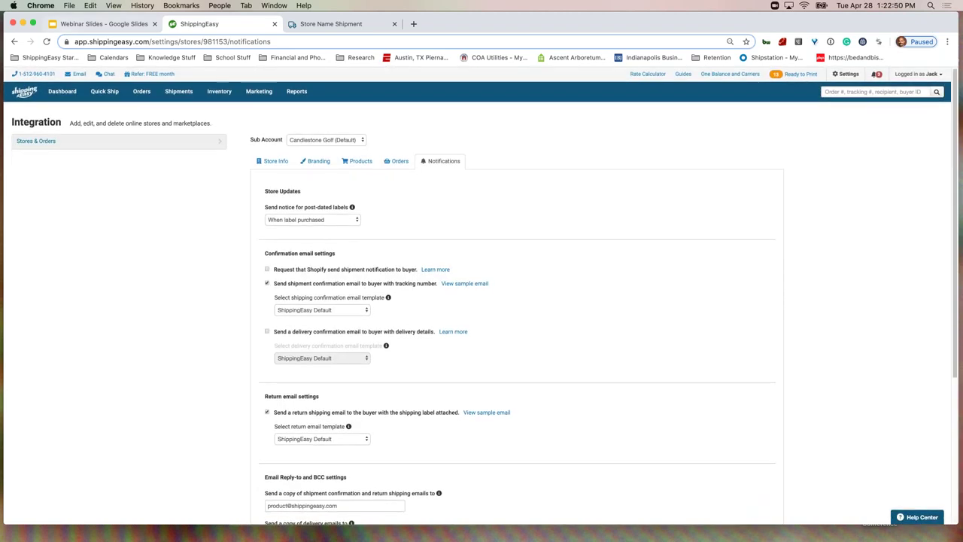
Return to the orders list, view the details of the newest Shopify Golf Store order and close them.
{"action": "left_click", "coordinate": [135, 91]}
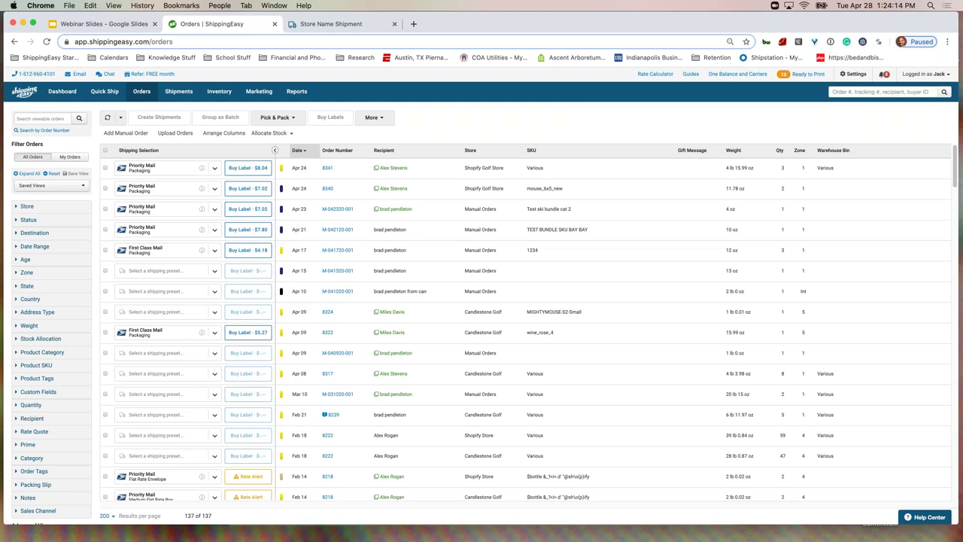
{"action": "left_click", "coordinate": [557, 172]}
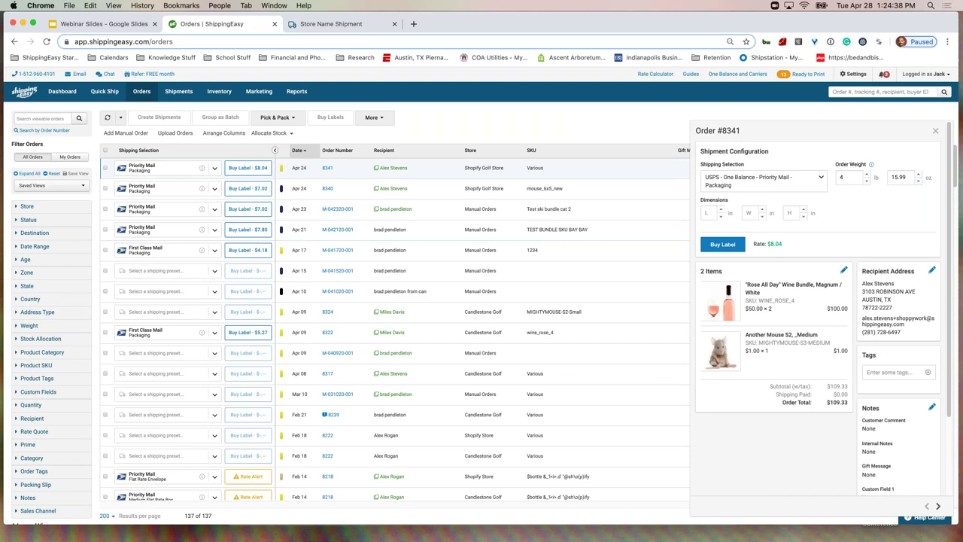
{"action": "left_click", "coordinate": [933, 131]}
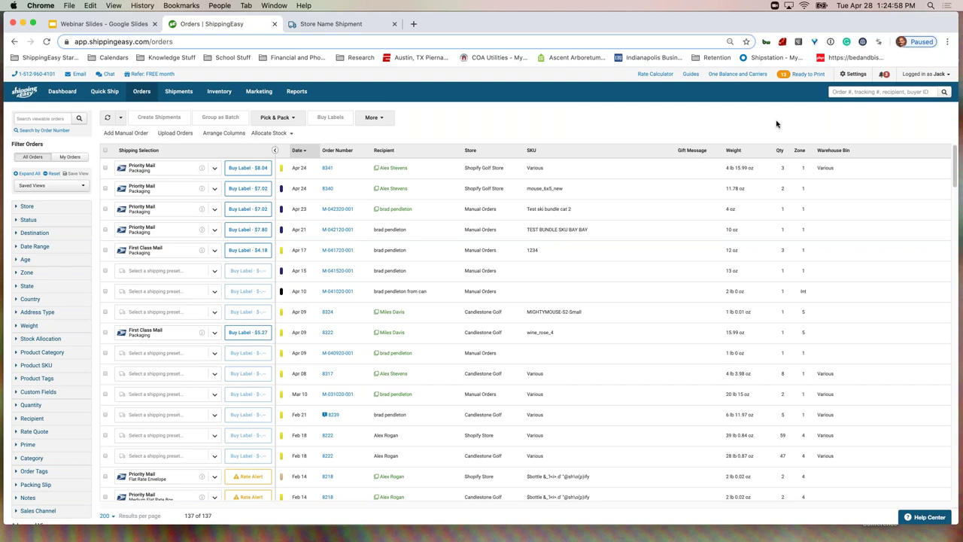
Open the Shopify Golf Store from the Stores & Orders settings and show its notification settings.
{"action": "left_click", "coordinate": [852, 75]}
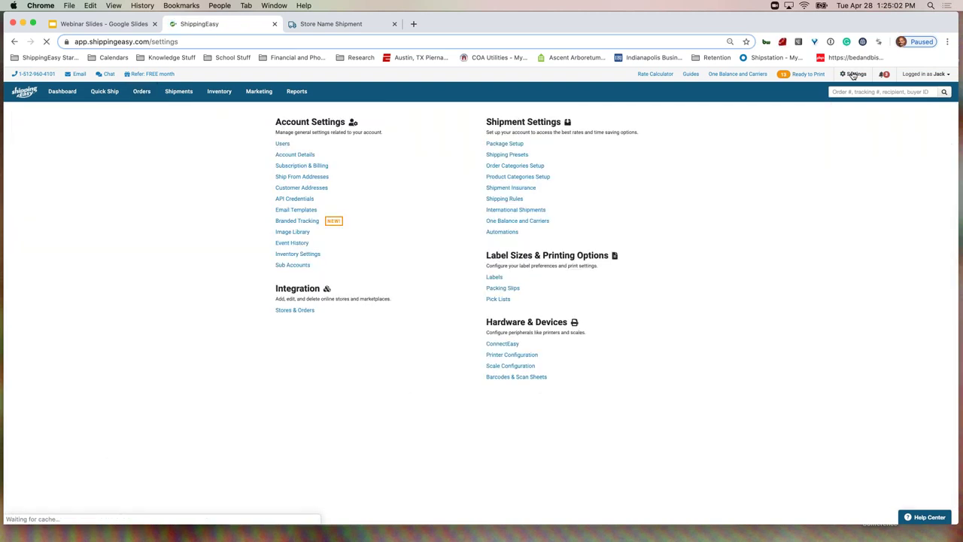
{"action": "left_click", "coordinate": [307, 313]}
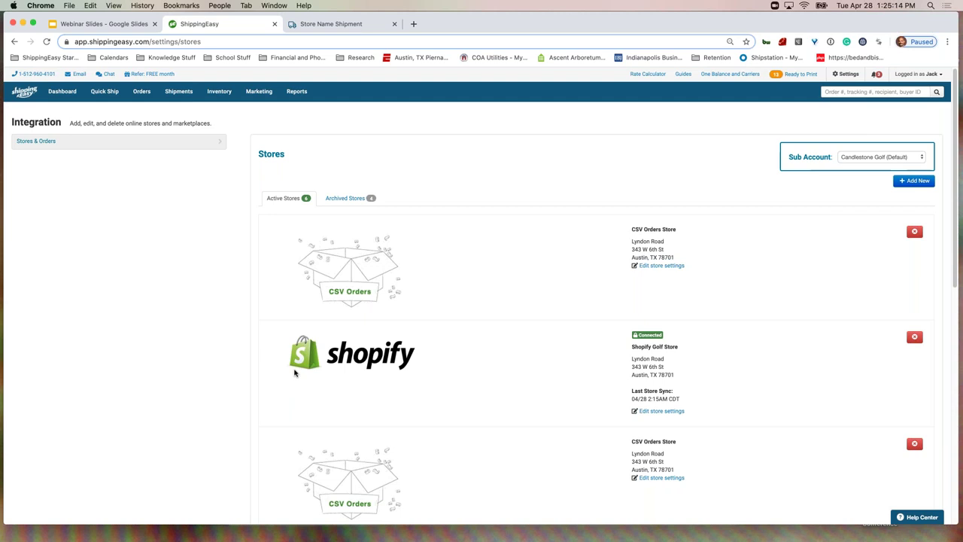
{"action": "left_click", "coordinate": [369, 359]}
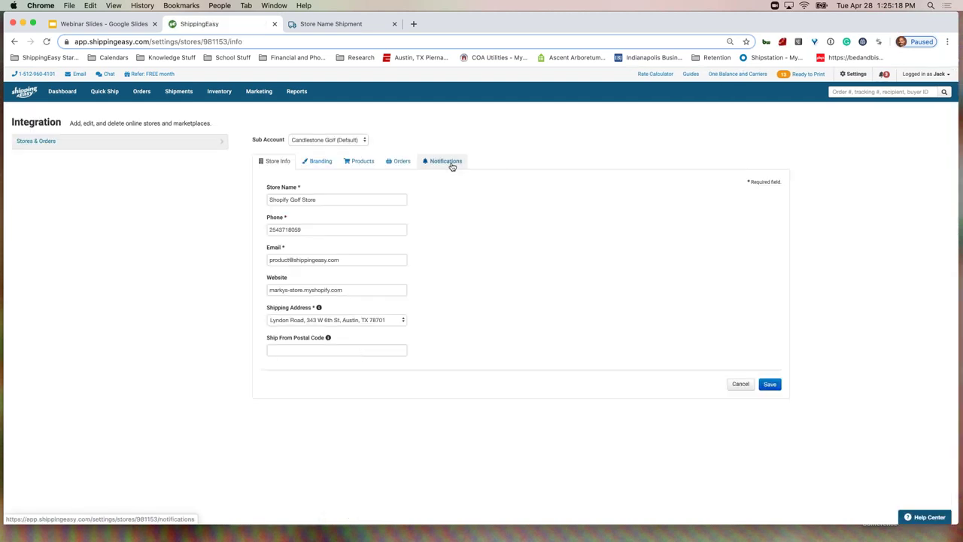
{"action": "left_click", "coordinate": [452, 167]}
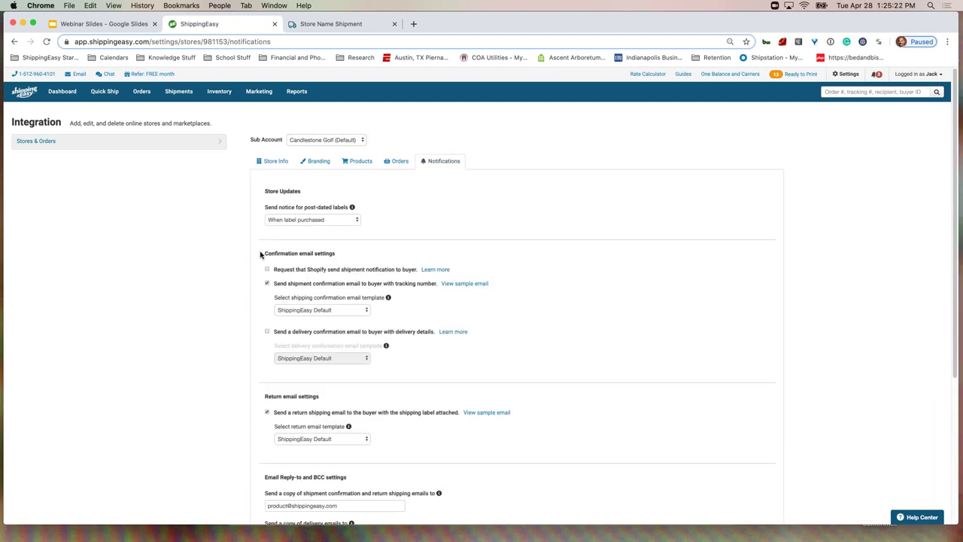
Disable the shipment confirmation email with tracking number and enable the request that Shopify send shipment notification to the buyer.
{"action": "triple_click", "coordinate": [331, 258]}
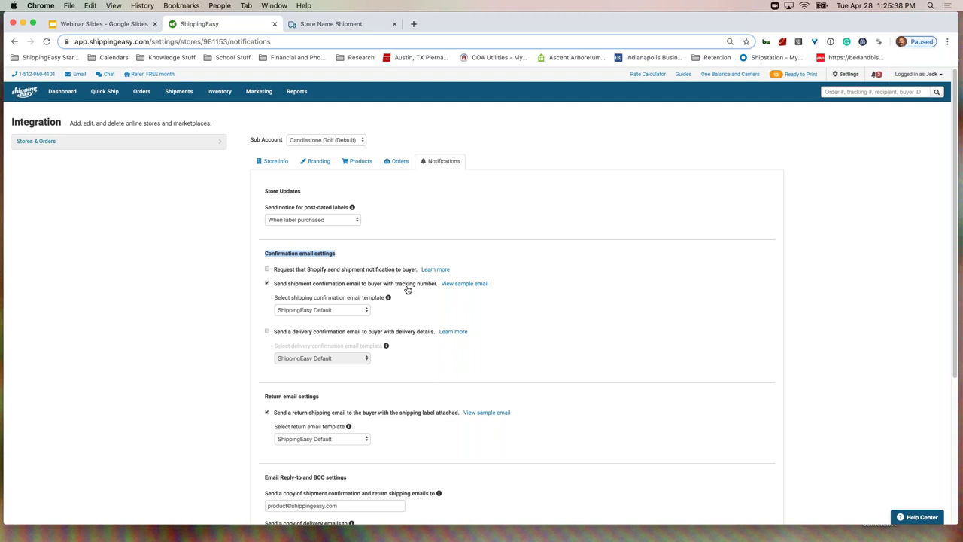
{"action": "left_click", "coordinate": [267, 284]}
{"action": "left_click", "coordinate": [266, 269]}
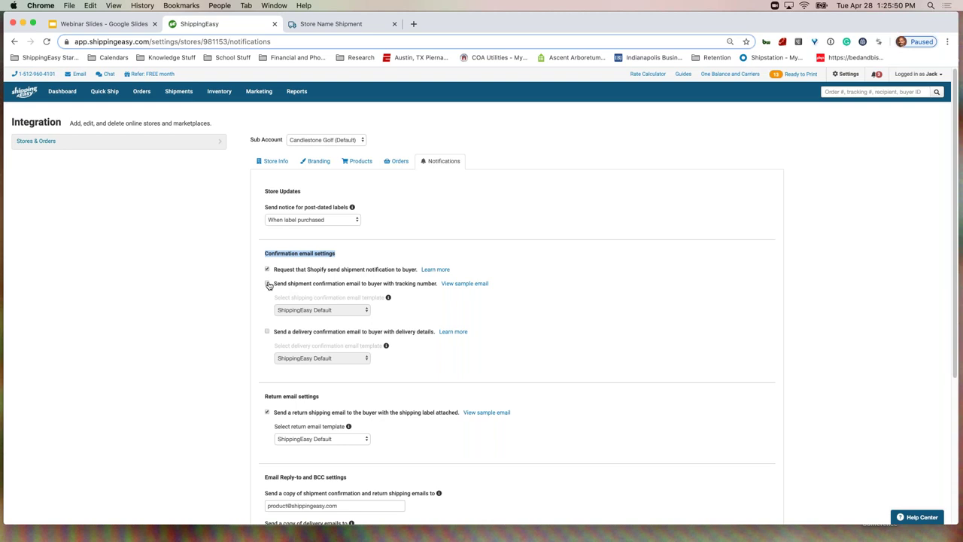
Go back to the stores list and review the confirmation email settings in the BigCommerce store's notifications.
{"action": "left_click", "coordinate": [14, 43]}
{"action": "left_click", "coordinate": [14, 43]}
{"action": "scroll", "coordinate": [482, 301], "scroll_direction": "down", "scroll_amount": 5}
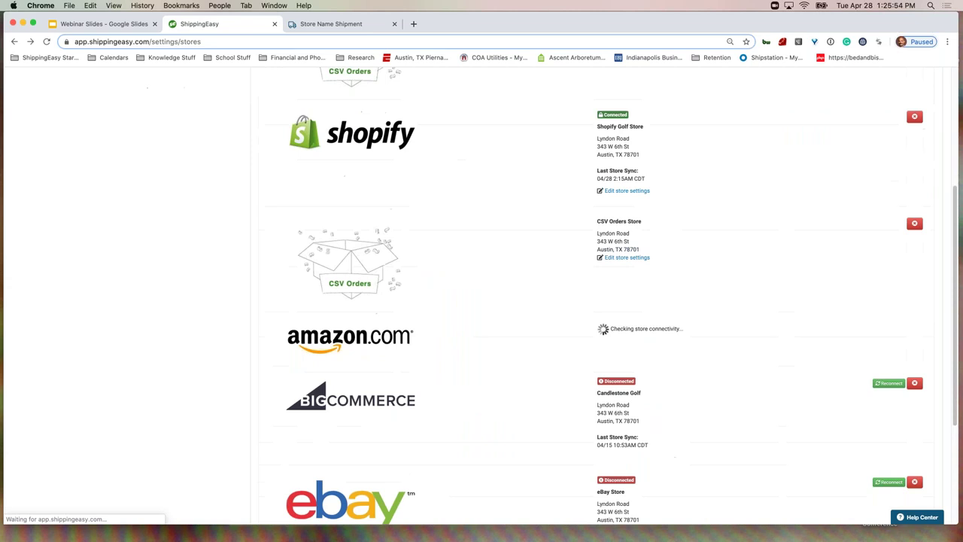
{"action": "scroll", "coordinate": [482, 301], "scroll_direction": "down", "scroll_amount": 3}
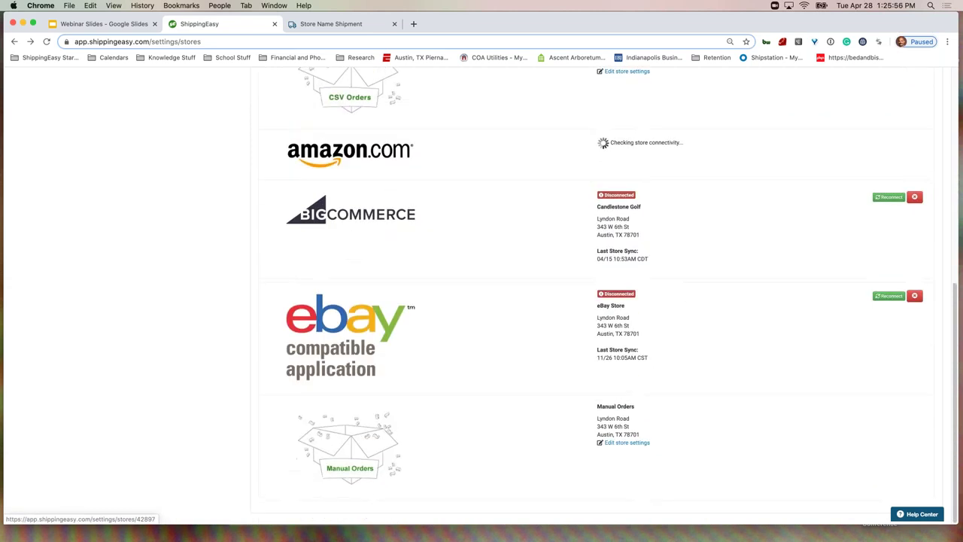
{"action": "left_click", "coordinate": [350, 267]}
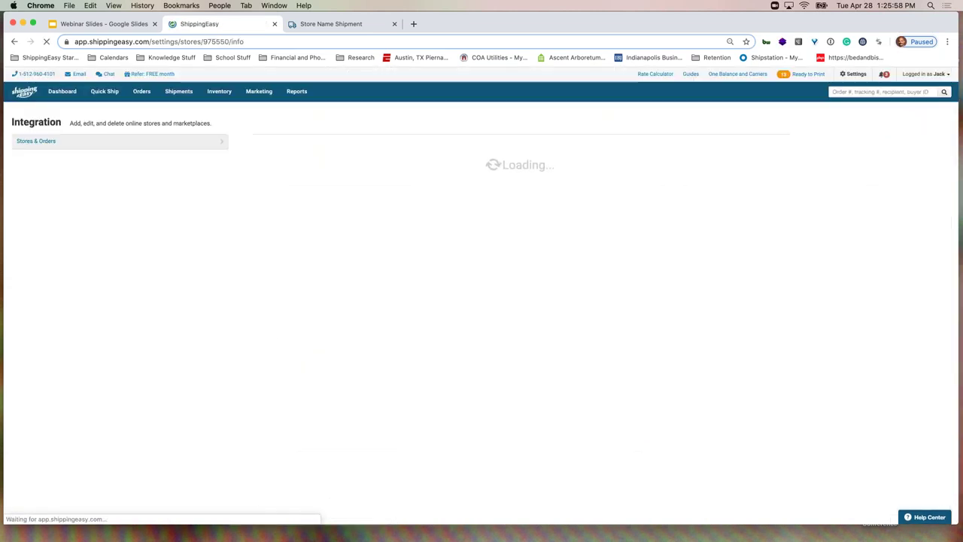
{"action": "left_click", "coordinate": [445, 161]}
{"action": "left_click_drag", "start_coordinate": [288, 270], "coordinate": [389, 276]}
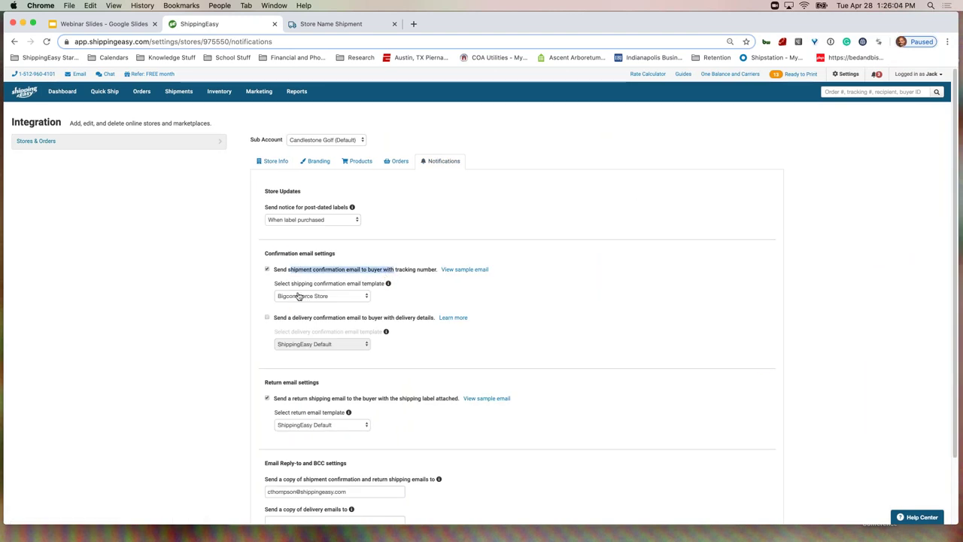
Open the account's Email Templates and view the Shopify Store template in the editor.
{"action": "left_click", "coordinate": [845, 75]}
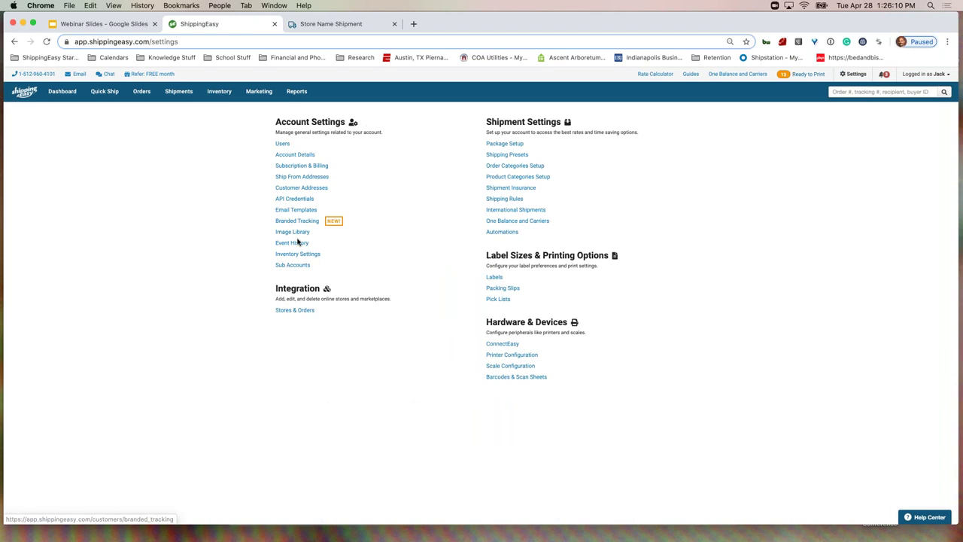
{"action": "left_click", "coordinate": [295, 210]}
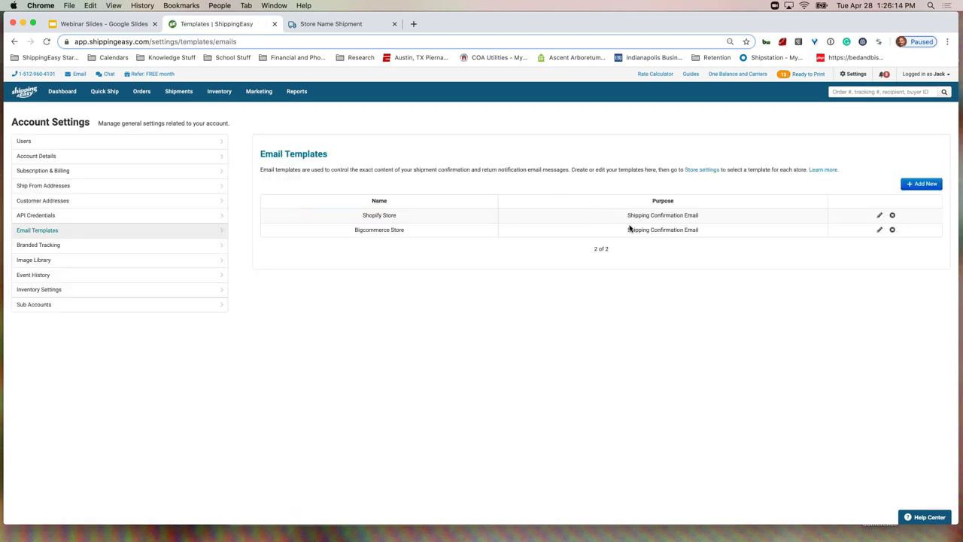
{"action": "left_click", "coordinate": [880, 216]}
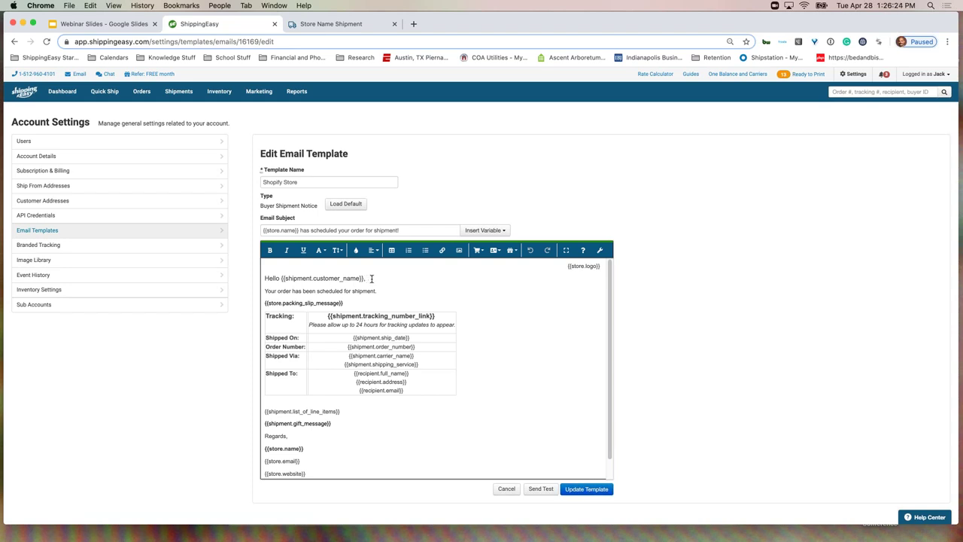
{"action": "left_click", "coordinate": [371, 279]}
Browse the shipping presets offered for the newest order in the orders list, then close the list unchanged.
{"action": "left_click", "coordinate": [143, 92]}
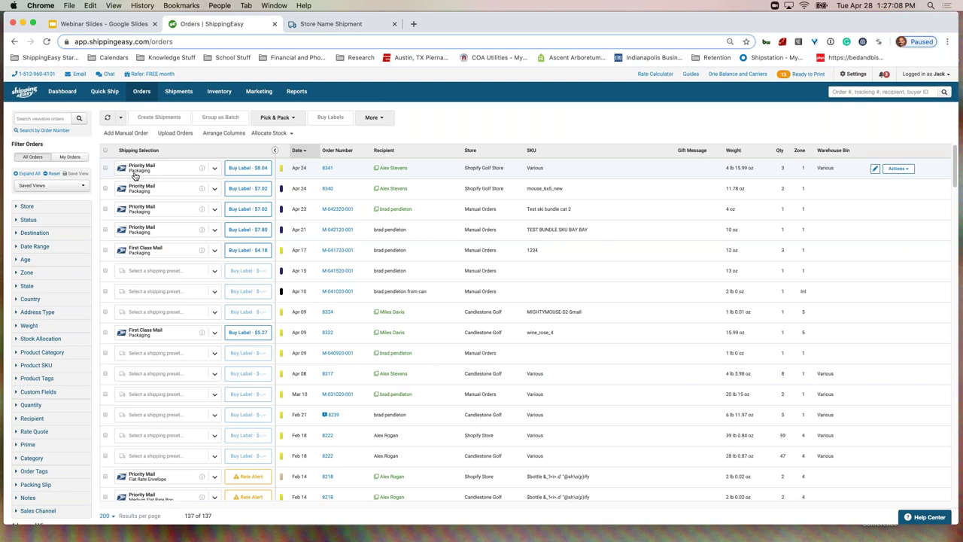
{"action": "left_click", "coordinate": [214, 168]}
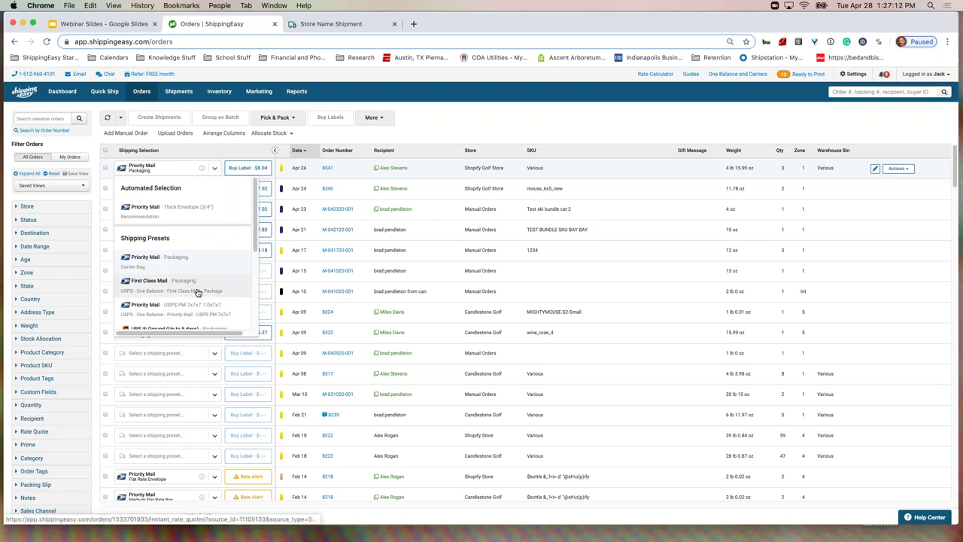
{"action": "scroll", "coordinate": [197, 293], "scroll_direction": "down", "scroll_amount": 1}
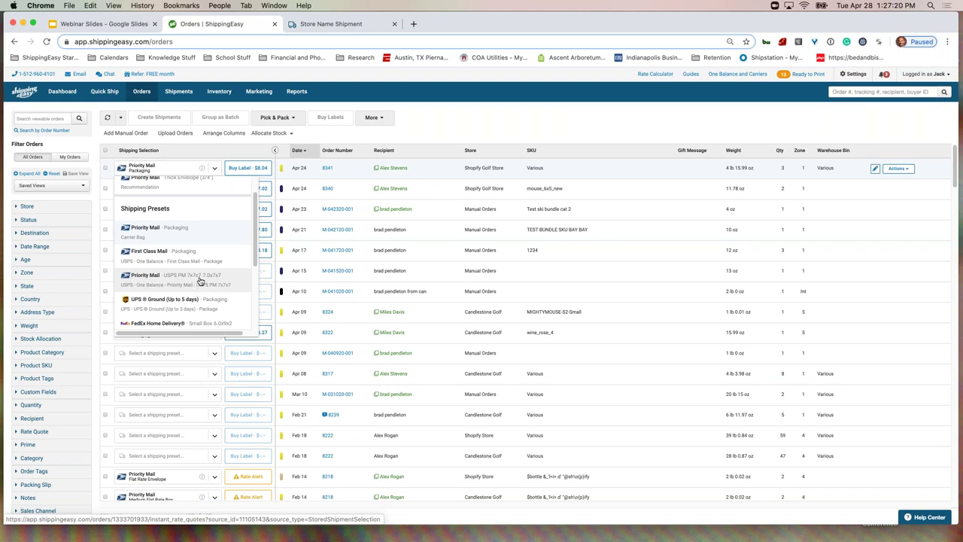
{"action": "scroll", "coordinate": [201, 281], "scroll_direction": "down", "scroll_amount": 2}
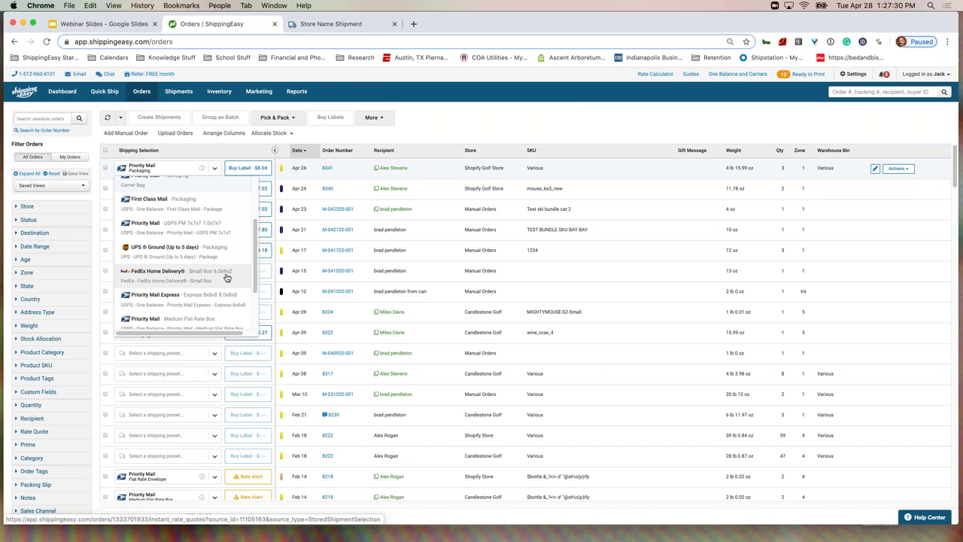
{"action": "left_click", "coordinate": [539, 128]}
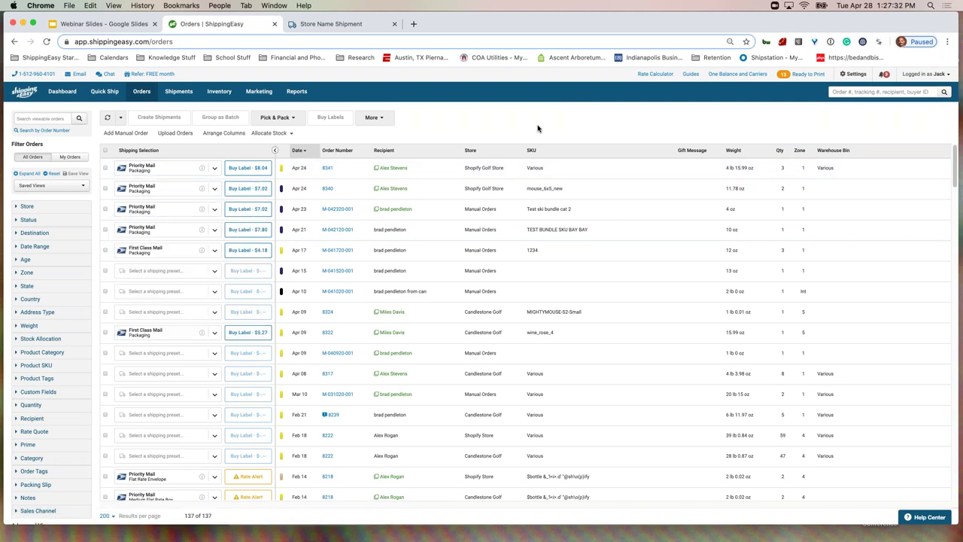
Open the Shipping Presets settings and remove TEST EXPRESS SHOE BOX from the favorite domestic presets.
{"action": "left_click", "coordinate": [855, 74]}
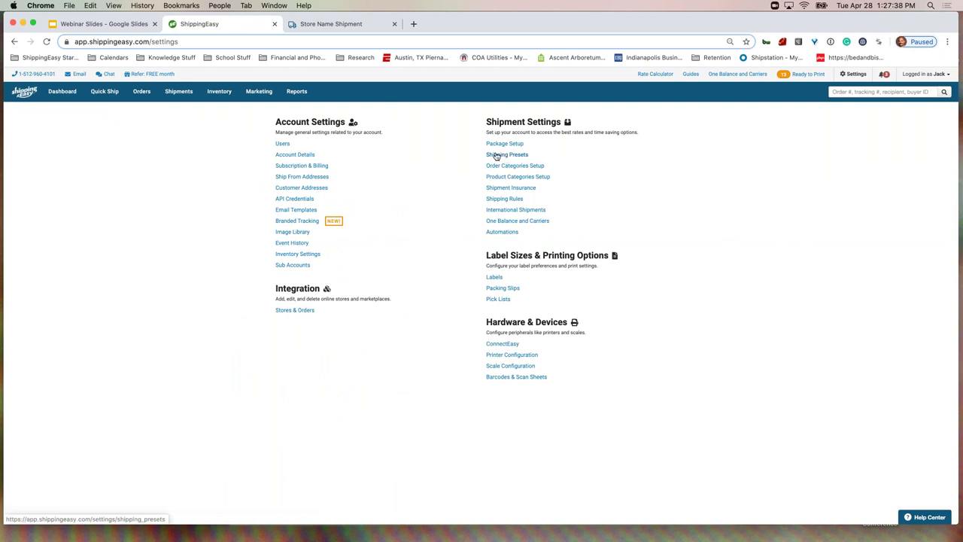
{"action": "left_click", "coordinate": [498, 158]}
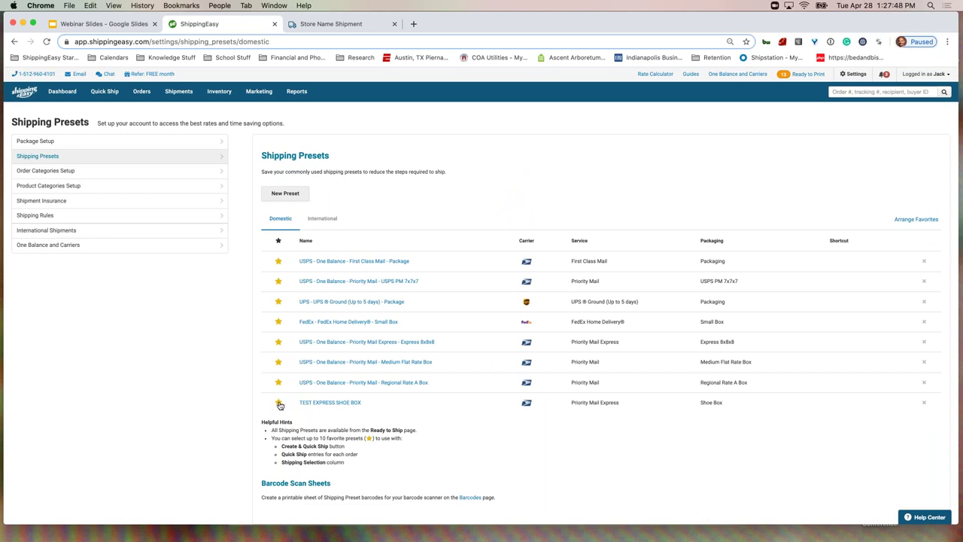
{"action": "left_click", "coordinate": [278, 403]}
Start a new domestic shipping preset with United States Postal Service, Priority Mail Express and the Large Box 11x13x12 package.
{"action": "left_click", "coordinate": [285, 193]}
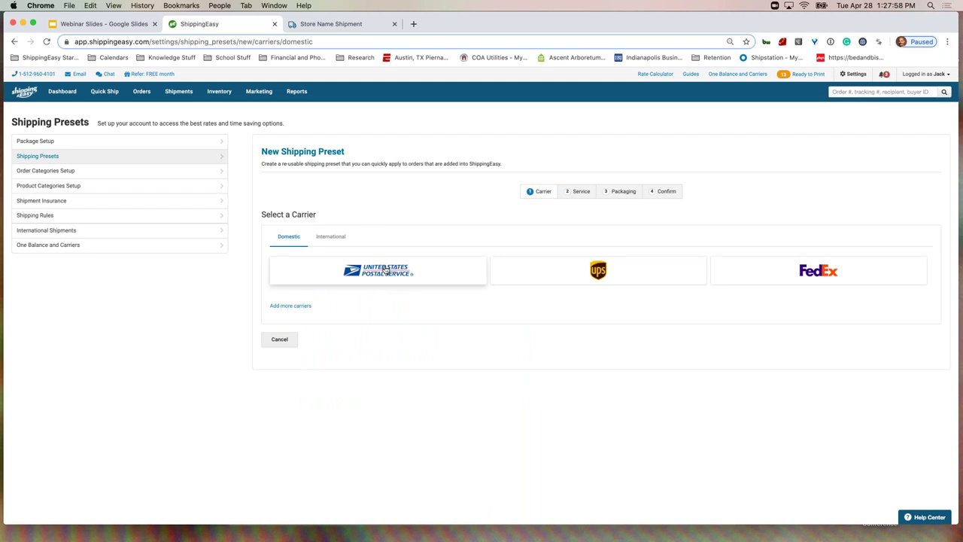
{"action": "left_click", "coordinate": [386, 270]}
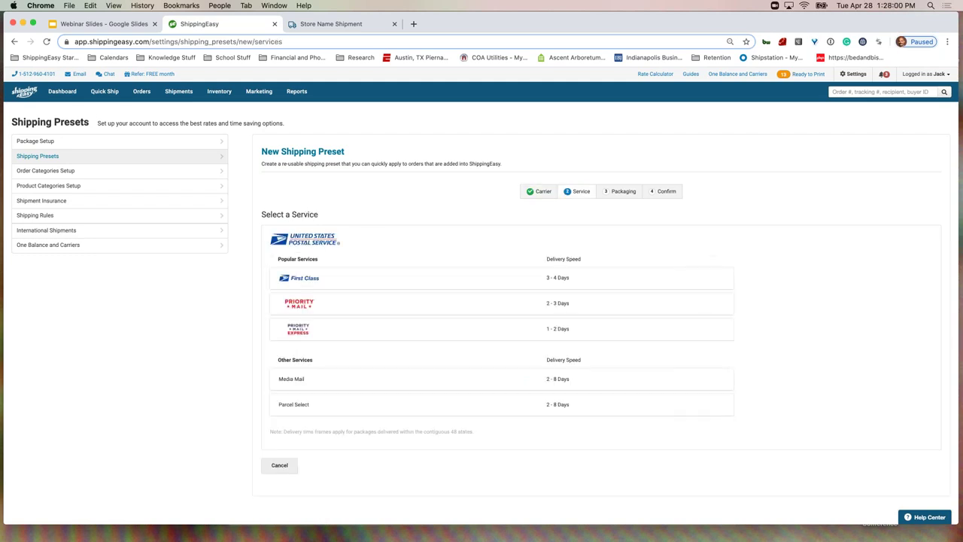
{"action": "left_click", "coordinate": [357, 329]}
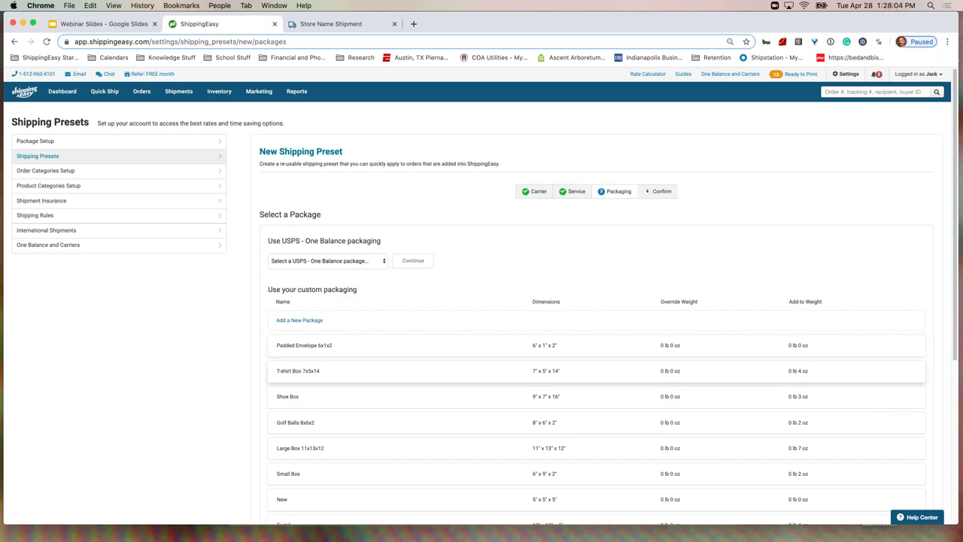
{"action": "scroll", "coordinate": [309, 376], "scroll_direction": "down", "scroll_amount": 1}
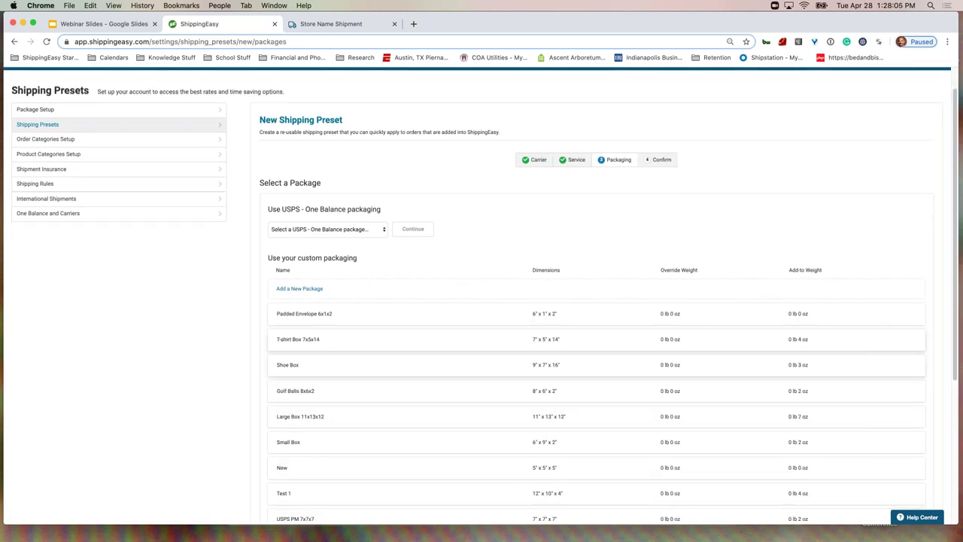
{"action": "left_click", "coordinate": [311, 422]}
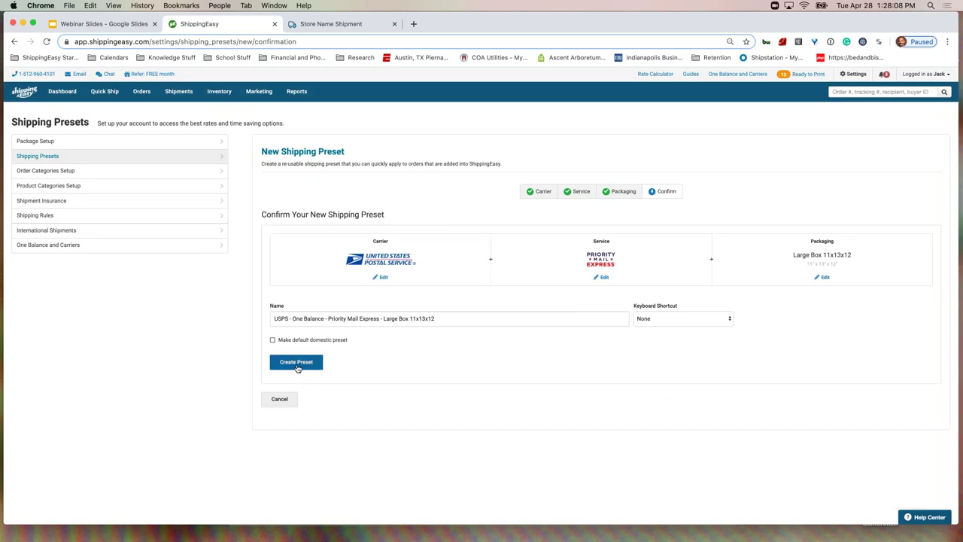
Name the preset with the presenter's first name in possessive form followed by "Rad Prest 2020 yolo" and create it.
{"action": "triple_click", "coordinate": [401, 319]}
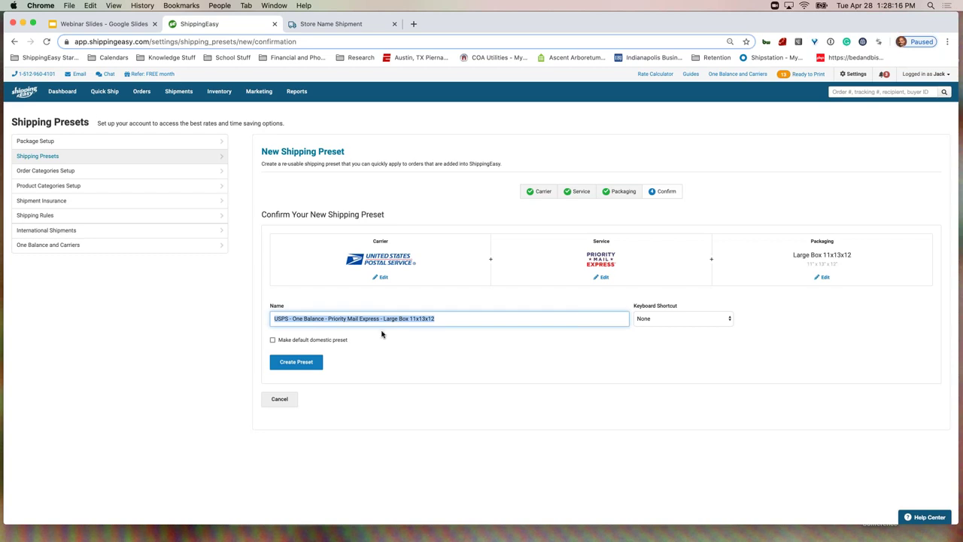
{"action": "type", "text": "brad"}
{"action": "key", "text": "BackSpace"}
{"action": "key", "text": "BackSpace"}
{"action": "key", "text": "BackSpace"}
{"action": "key", "text": "BackSpace"}
{"action": "type", "text": "Brad"}
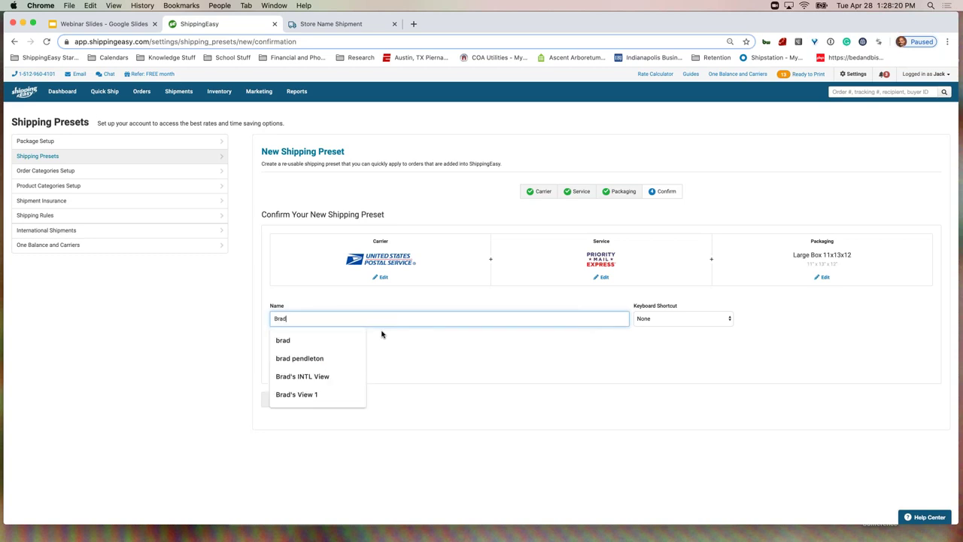
{"action": "type", "text": "'s Rad "}
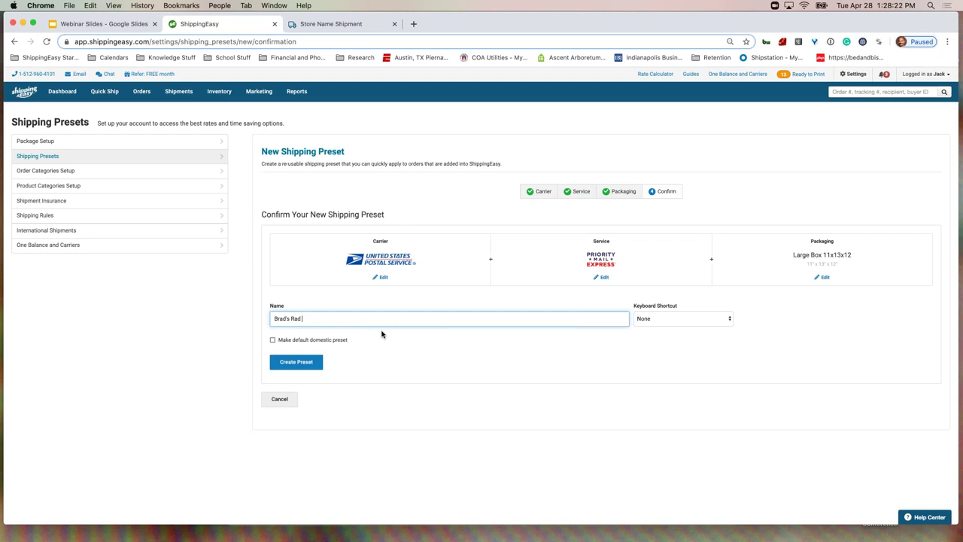
{"action": "type", "text": "Prest 2020"}
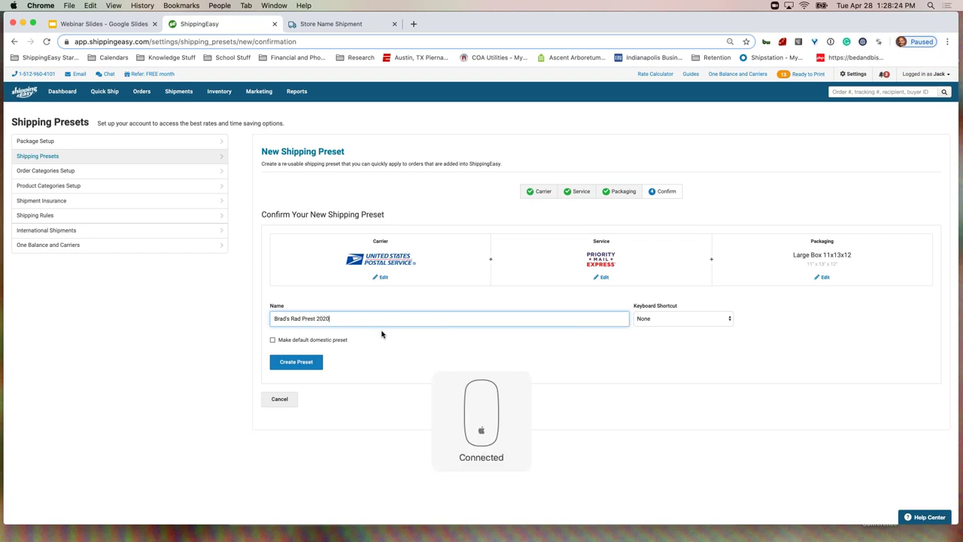
{"action": "type", "text": " yolo"}
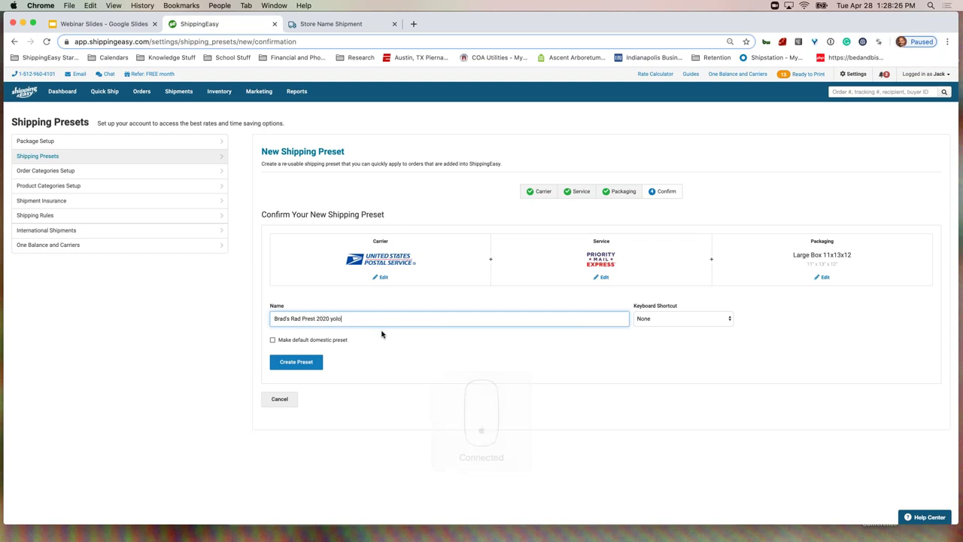
{"action": "left_click", "coordinate": [297, 362]}
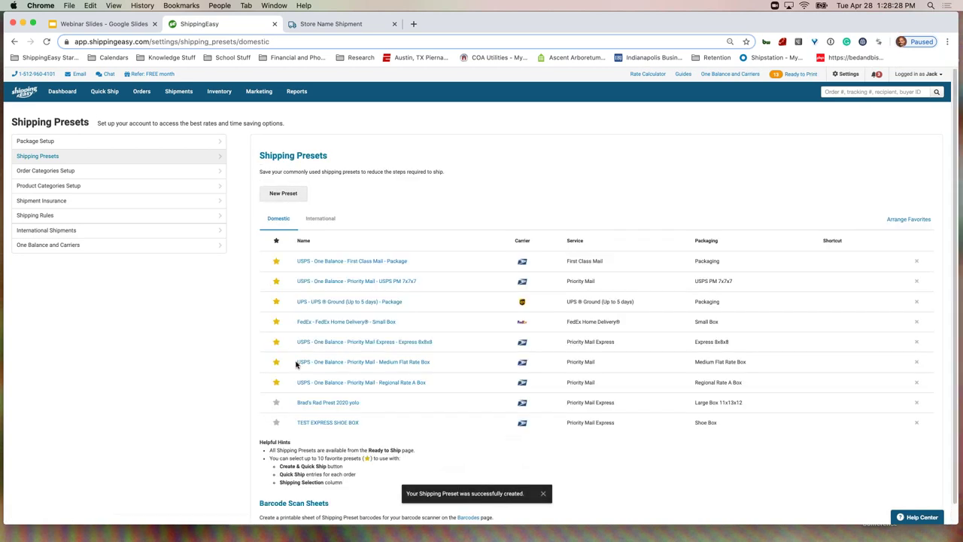
Mark the new Large Box 11x13x12 preset as a favorite and return to the orders list, closing the Store Name Shipment page.
{"action": "left_click", "coordinate": [276, 404]}
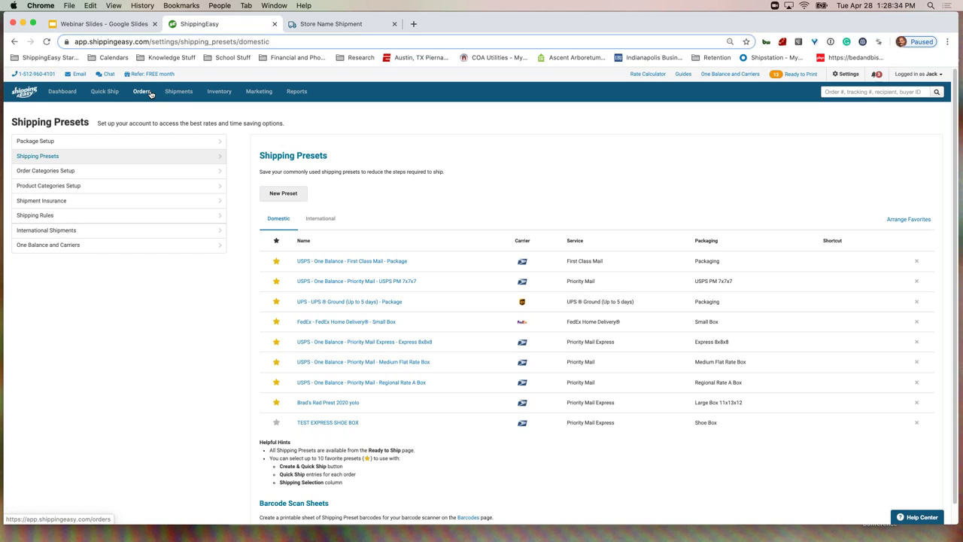
{"action": "left_click", "coordinate": [151, 95]}
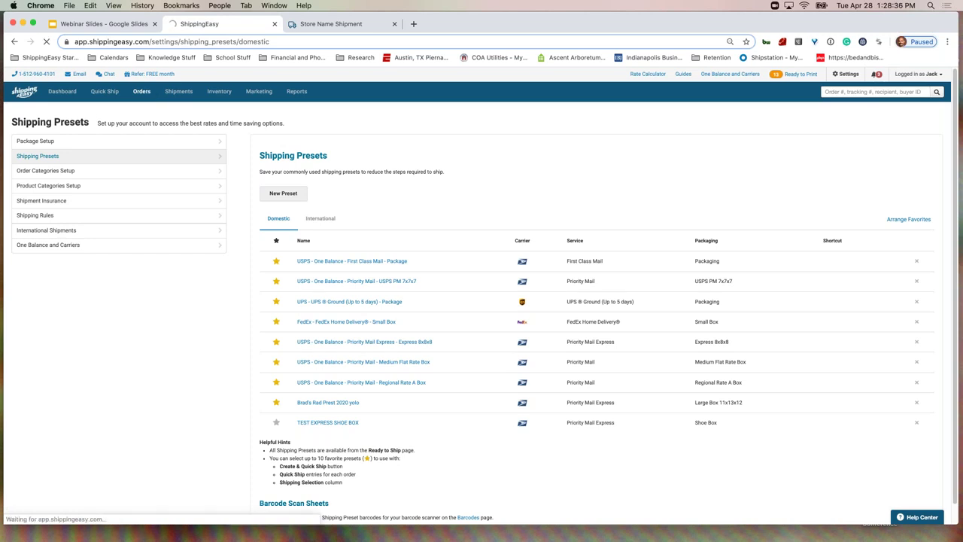
{"action": "left_click", "coordinate": [394, 23]}
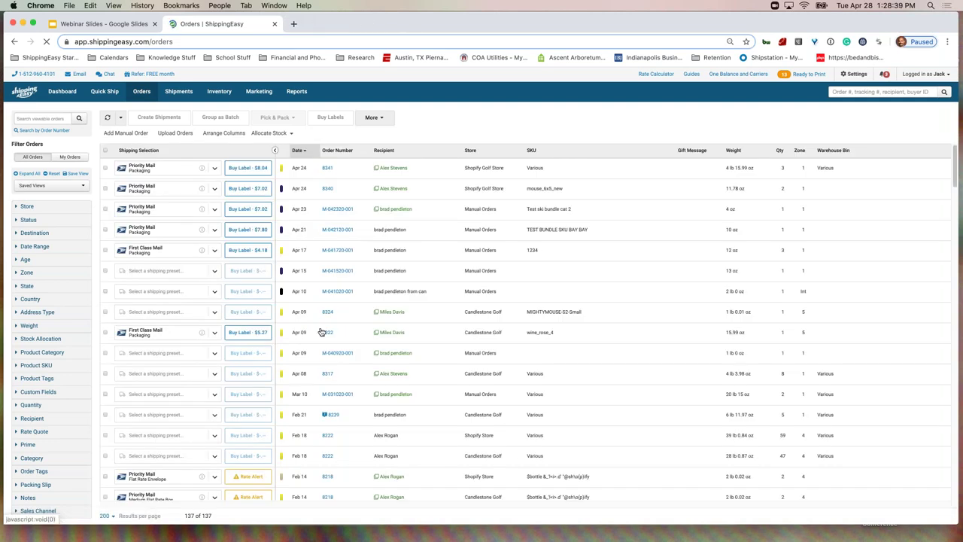
Apply the new Priority Mail Express preset with Large Box 11x13x12 to the newest order in the orders list.
{"action": "left_click", "coordinate": [216, 171]}
{"action": "scroll", "coordinate": [198, 244], "scroll_direction": "down", "scroll_amount": 3}
{"action": "scroll", "coordinate": [198, 243], "scroll_direction": "down", "scroll_amount": 2}
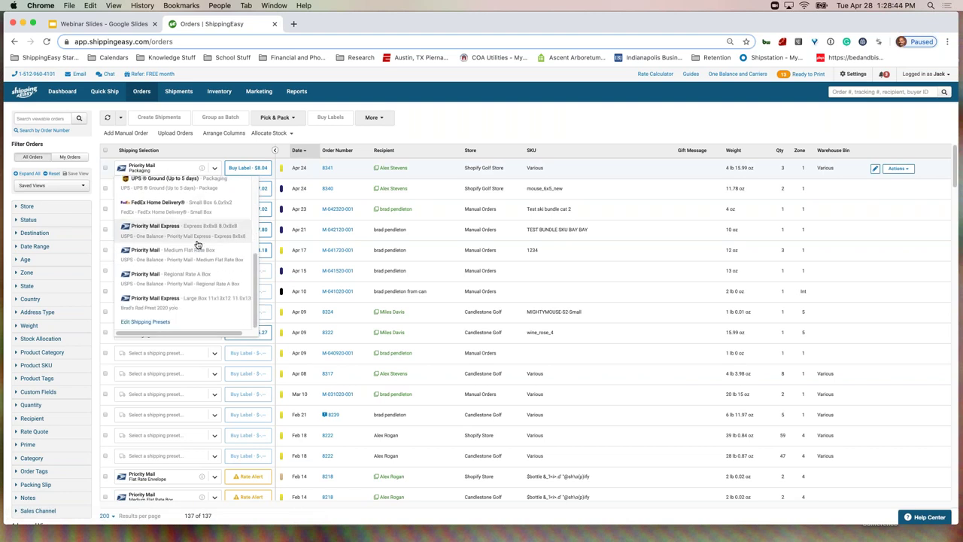
{"action": "left_click", "coordinate": [207, 311]}
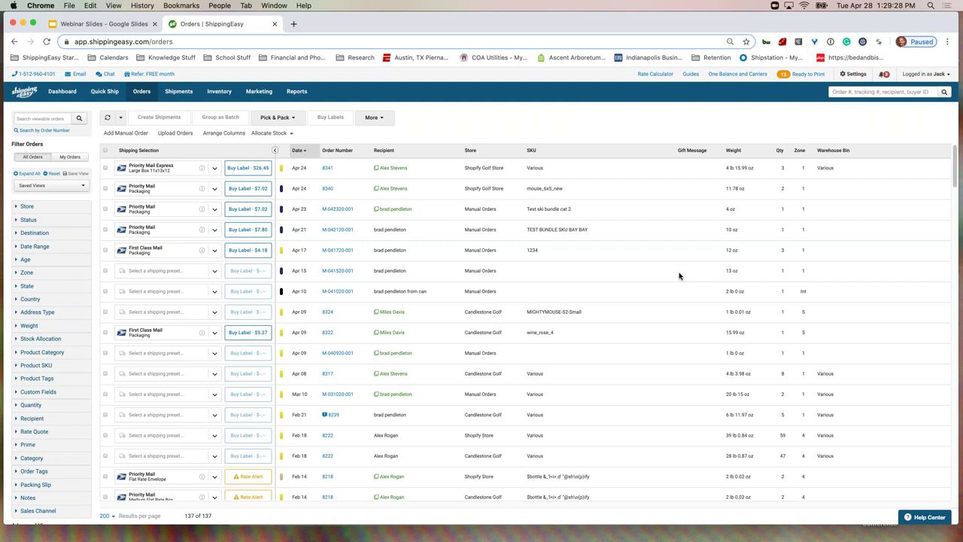
Start a manual order through Quick Ship, show the separate address fields and fill in the recipient's name, email and address from autofill.
{"action": "left_click", "coordinate": [105, 96]}
{"action": "left_click", "coordinate": [103, 112]}
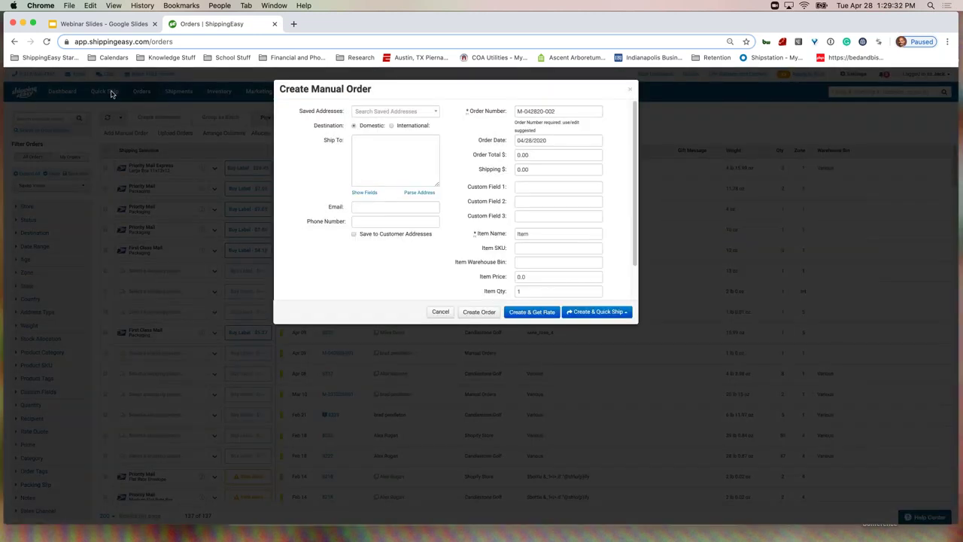
{"action": "left_click", "coordinate": [364, 192]}
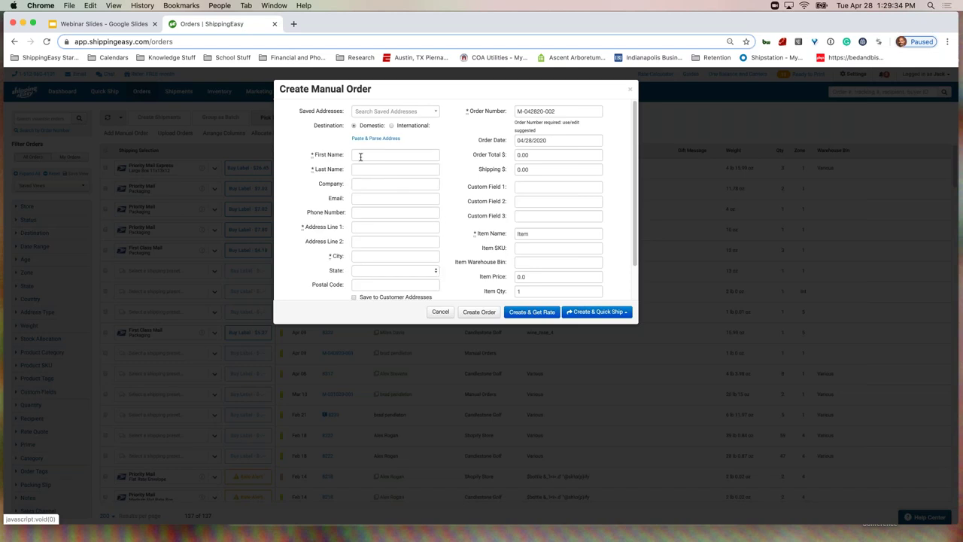
{"action": "scroll", "coordinate": [427, 188], "scroll_direction": "down", "scroll_amount": 1}
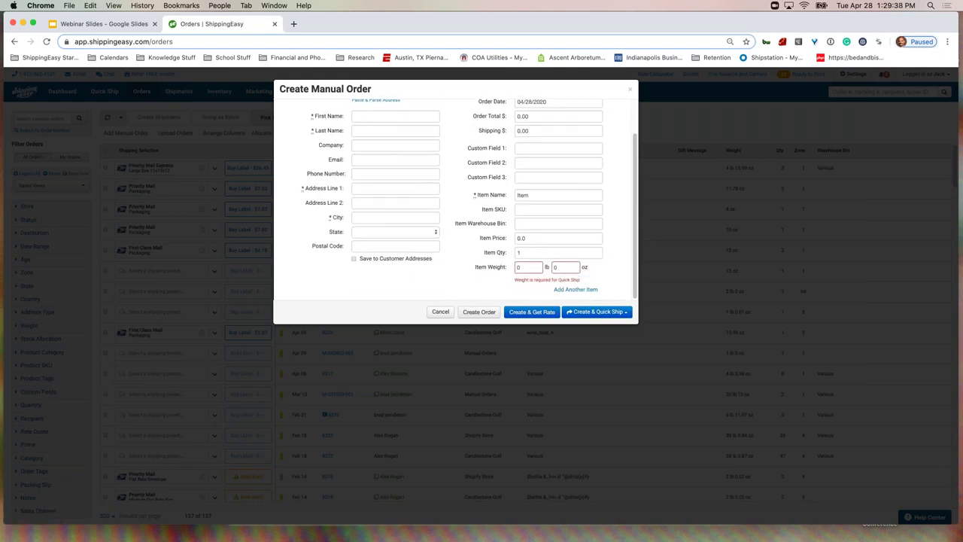
{"action": "scroll", "coordinate": [383, 135], "scroll_direction": "up", "scroll_amount": 1}
{"action": "left_click", "coordinate": [383, 126]}
{"action": "left_click", "coordinate": [383, 145]}
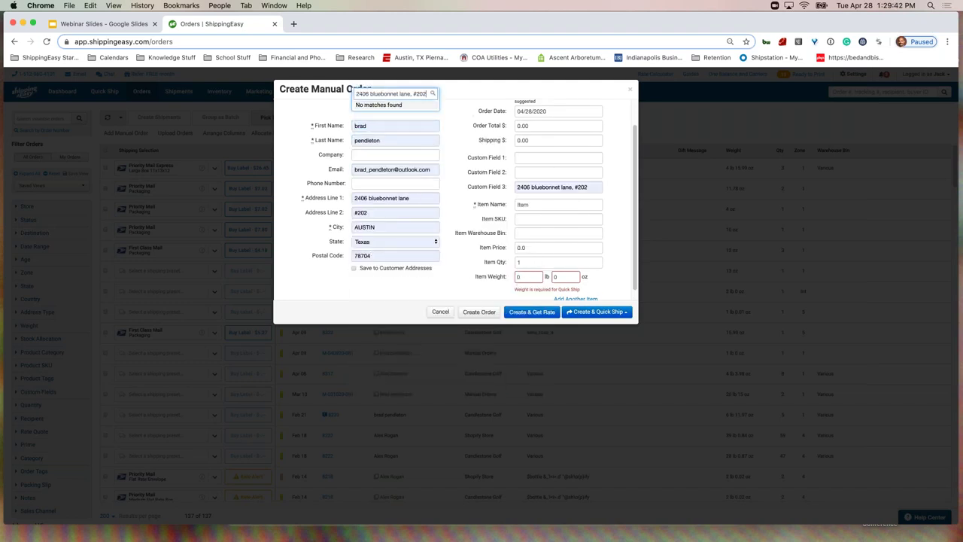
Set the item weight to 1 lb and create the manual order.
{"action": "left_click", "coordinate": [524, 278]}
{"action": "scroll", "coordinate": [524, 285], "scroll_direction": "down", "scroll_amount": 1}
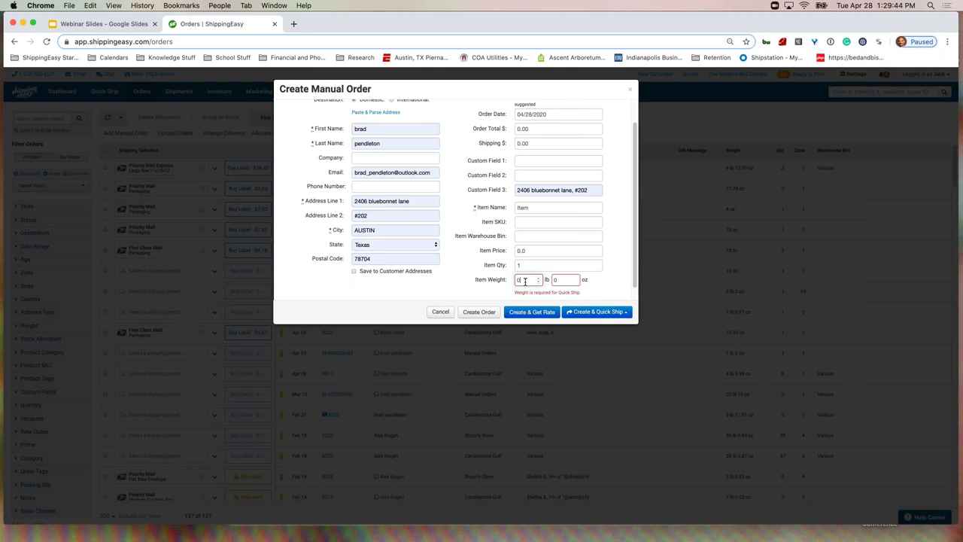
{"action": "type", "text": "1"}
{"action": "left_click", "coordinate": [479, 312]}
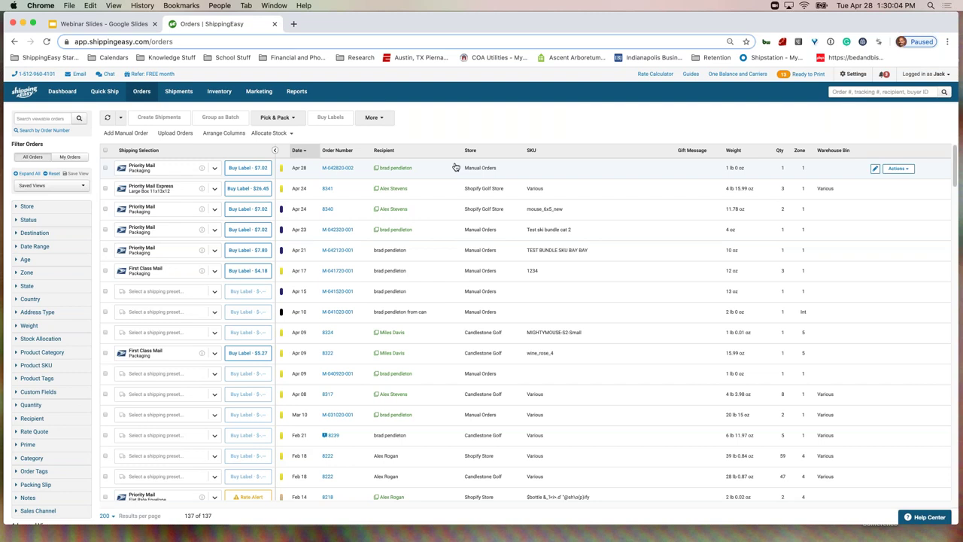
Upload ORDER CSV.csv from the Quick Relevant Information folder on the Desktop as orders for the Manual Orders store.
{"action": "left_click", "coordinate": [173, 134]}
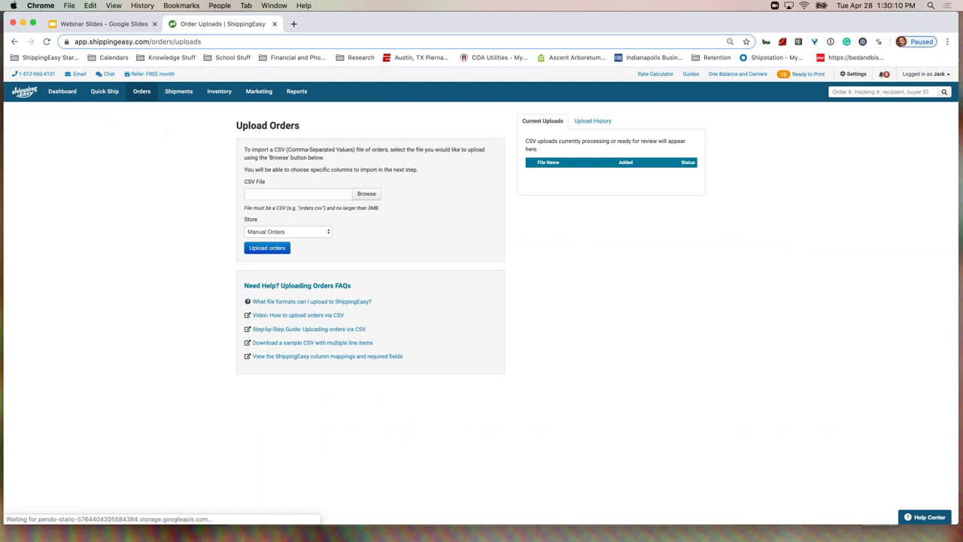
{"action": "left_click", "coordinate": [376, 197]}
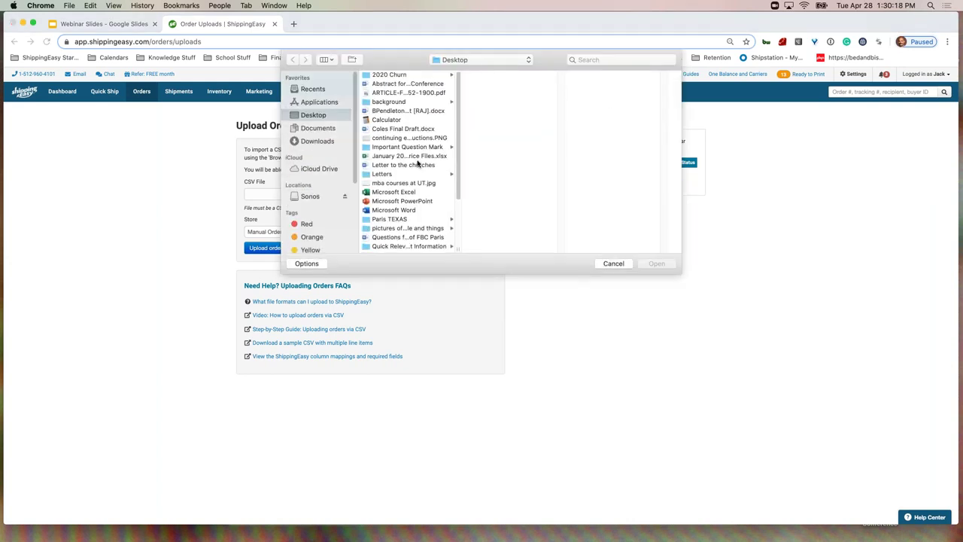
{"action": "left_click", "coordinate": [408, 246]}
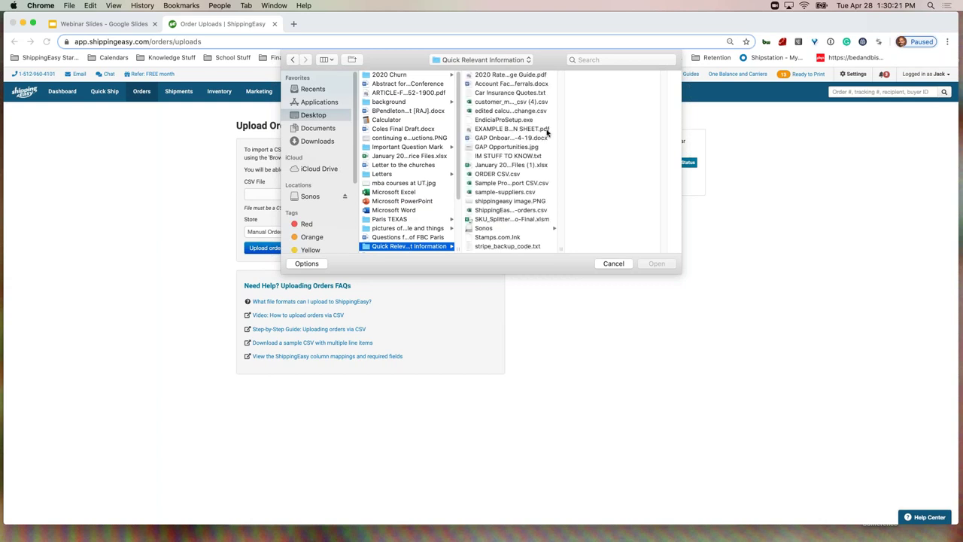
{"action": "left_click", "coordinate": [499, 174]}
{"action": "left_click", "coordinate": [649, 267]}
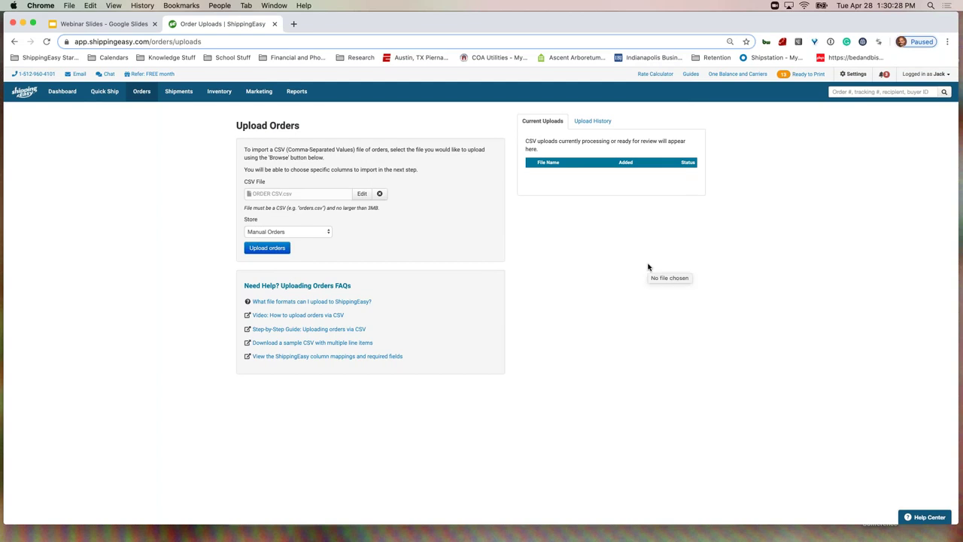
{"action": "left_click", "coordinate": [287, 250]}
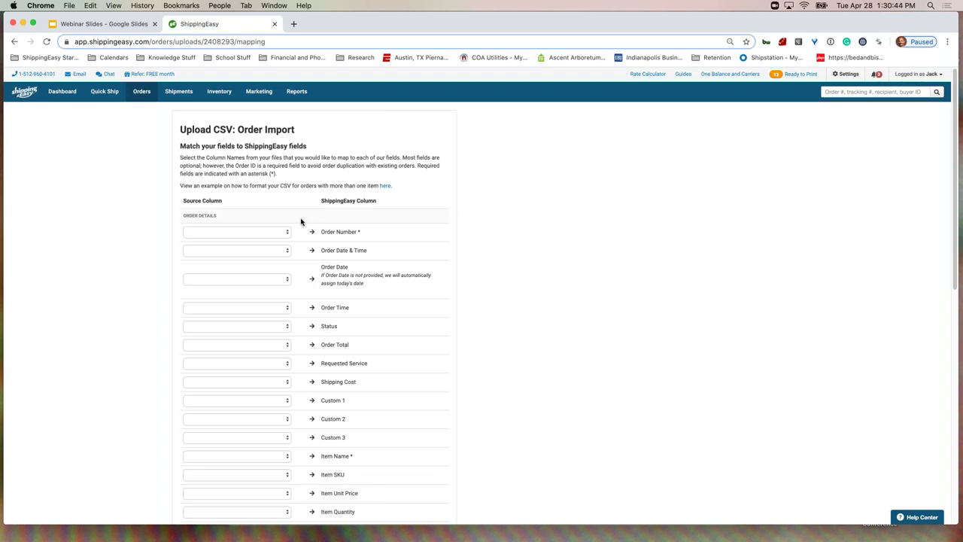
Map the Order Number and Item Name source columns to the matching required ShippingEasy fields.
{"action": "left_click", "coordinate": [275, 234]}
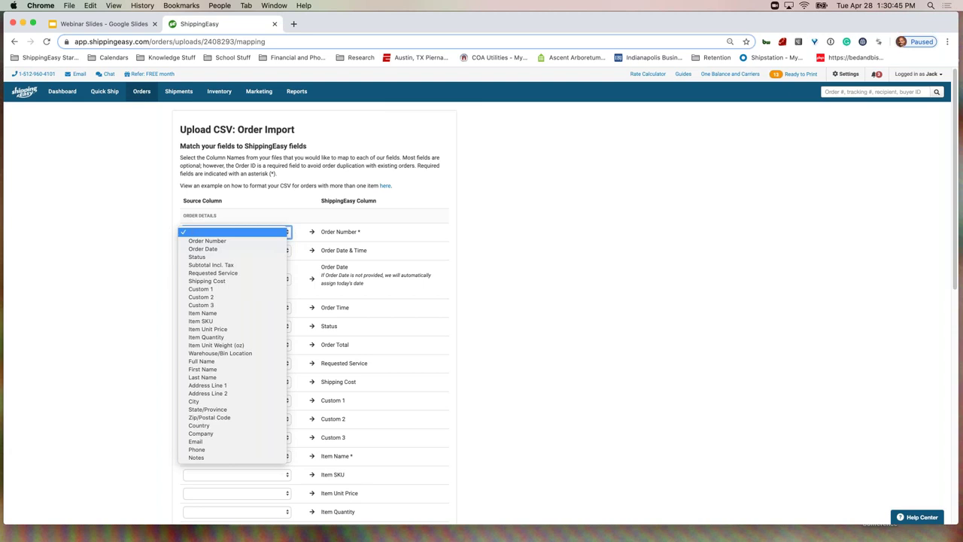
{"action": "left_click", "coordinate": [264, 242]}
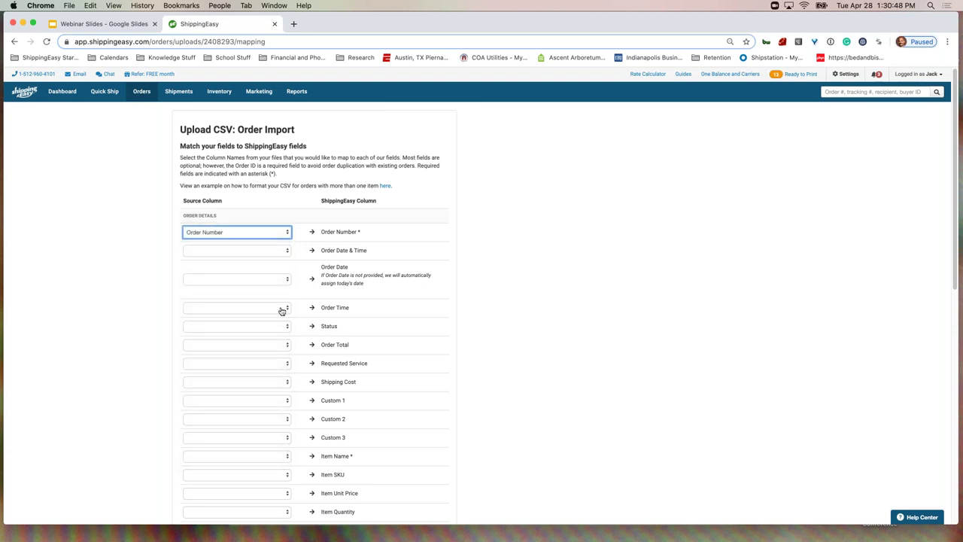
{"action": "left_click_drag", "start_coordinate": [363, 234], "coordinate": [357, 233]}
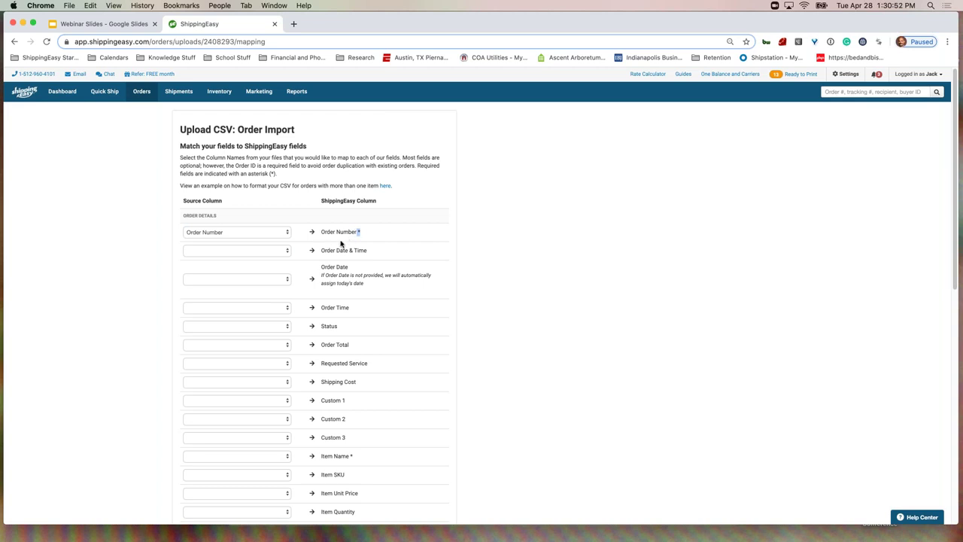
{"action": "scroll", "coordinate": [341, 242], "scroll_direction": "down", "scroll_amount": 3}
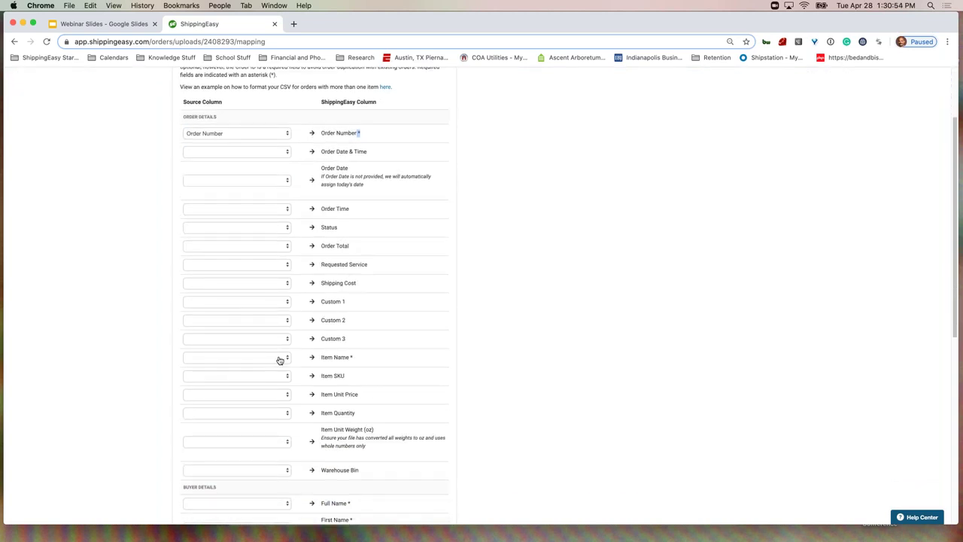
{"action": "left_click", "coordinate": [229, 357]}
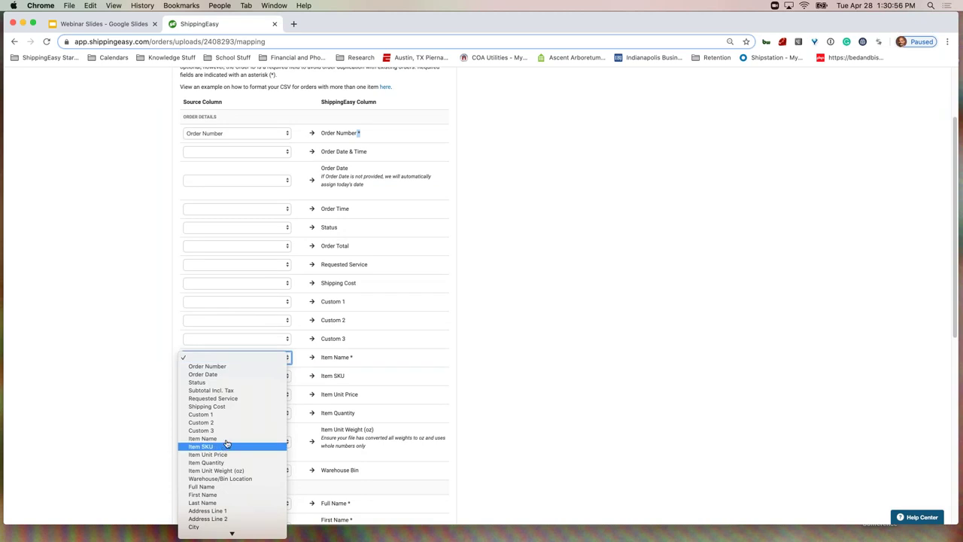
{"action": "left_click", "coordinate": [228, 439]}
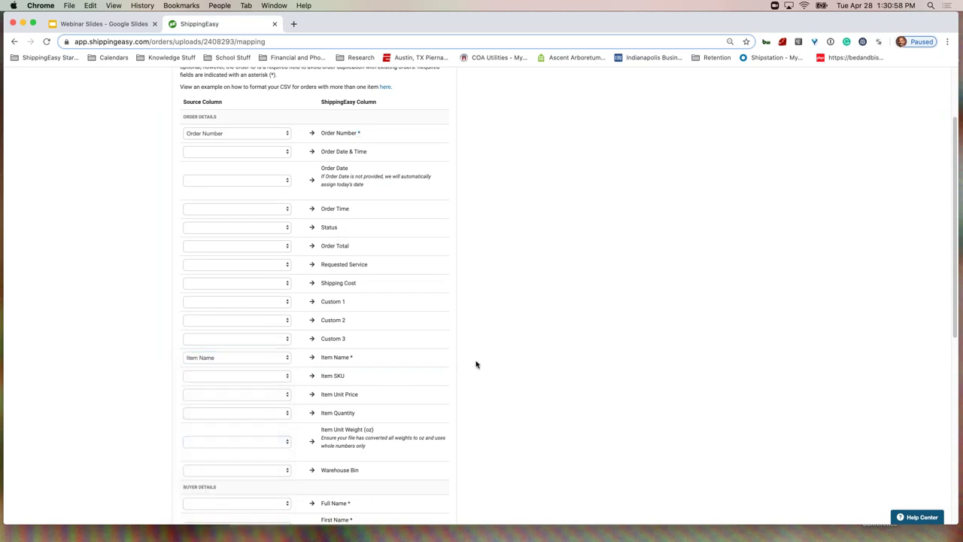
Map the Item Unit Weight (oz) source column to the matching ShippingEasy field in the order details.
{"action": "scroll", "coordinate": [476, 364], "scroll_direction": "up", "scroll_amount": 2}
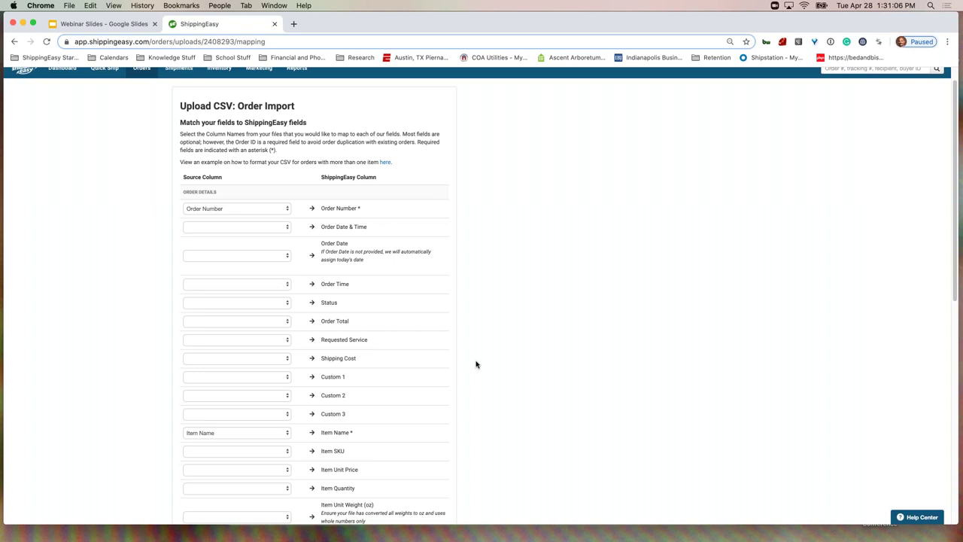
{"action": "scroll", "coordinate": [251, 334], "scroll_direction": "up", "scroll_amount": 1}
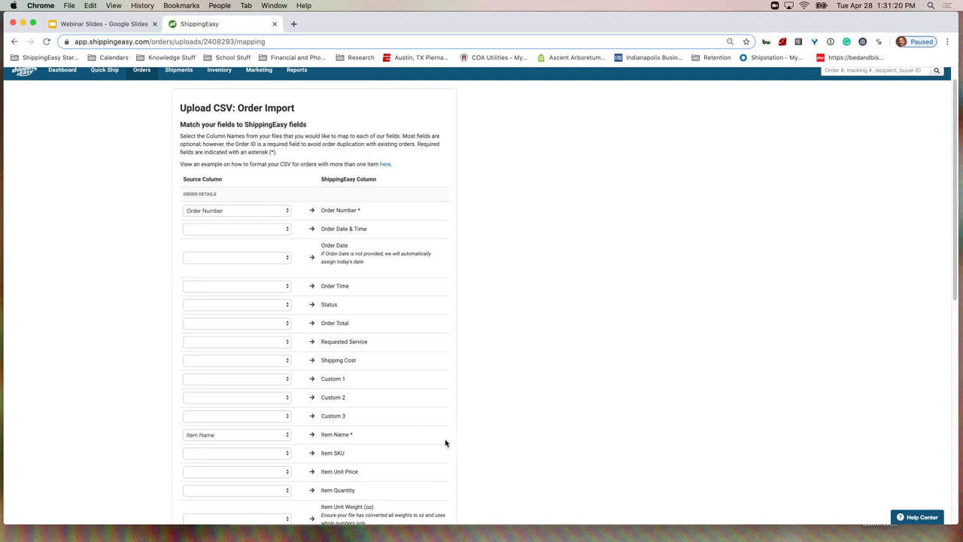
{"action": "scroll", "coordinate": [446, 442], "scroll_direction": "down", "scroll_amount": 2}
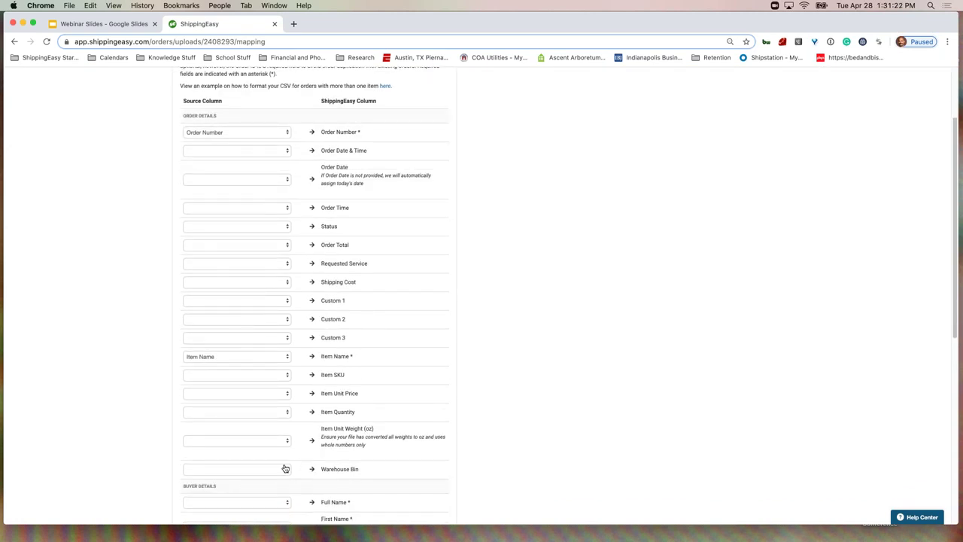
{"action": "left_click", "coordinate": [249, 445]}
{"action": "scroll", "coordinate": [246, 499], "scroll_direction": "down", "scroll_amount": 3}
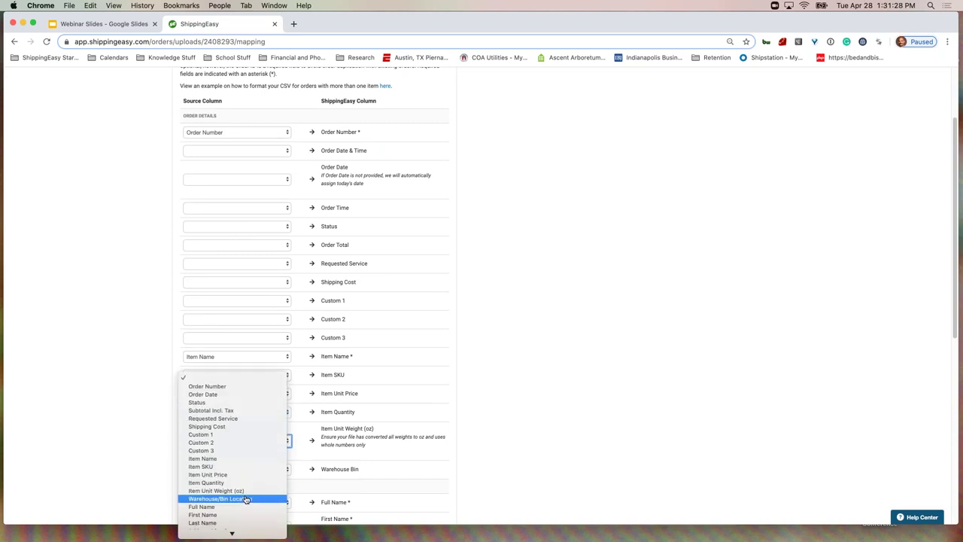
{"action": "left_click", "coordinate": [241, 490]}
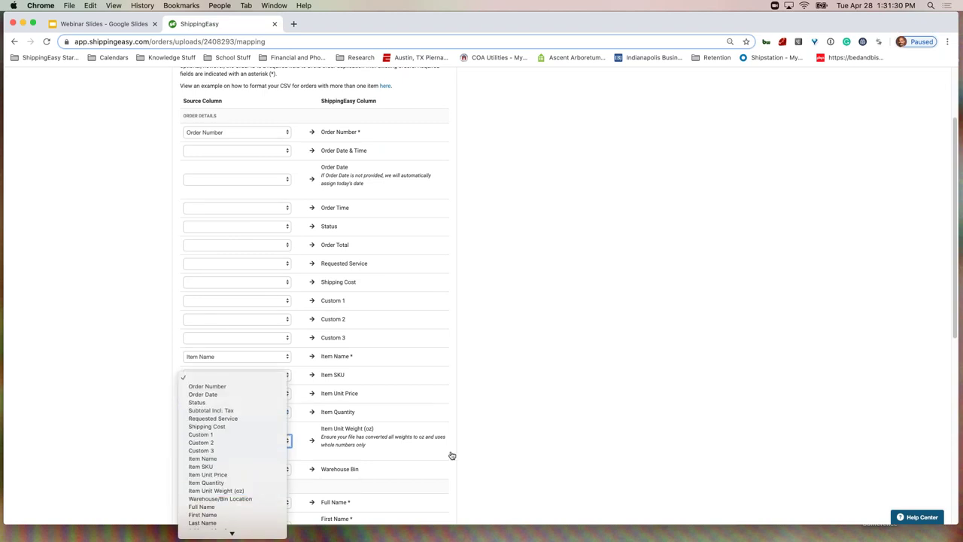
Map the First Name and Last Name source columns in the buyer details, leaving Full Name unmapped.
{"action": "scroll", "coordinate": [315, 301], "scroll_direction": "down", "scroll_amount": 6}
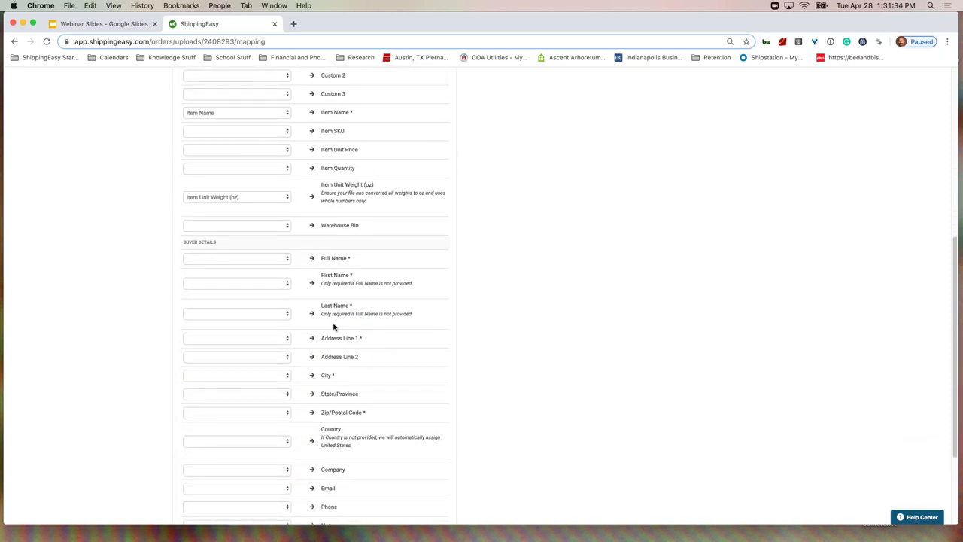
{"action": "left_click", "coordinate": [242, 284]}
{"action": "left_click", "coordinate": [248, 420]}
{"action": "left_click", "coordinate": [268, 317]}
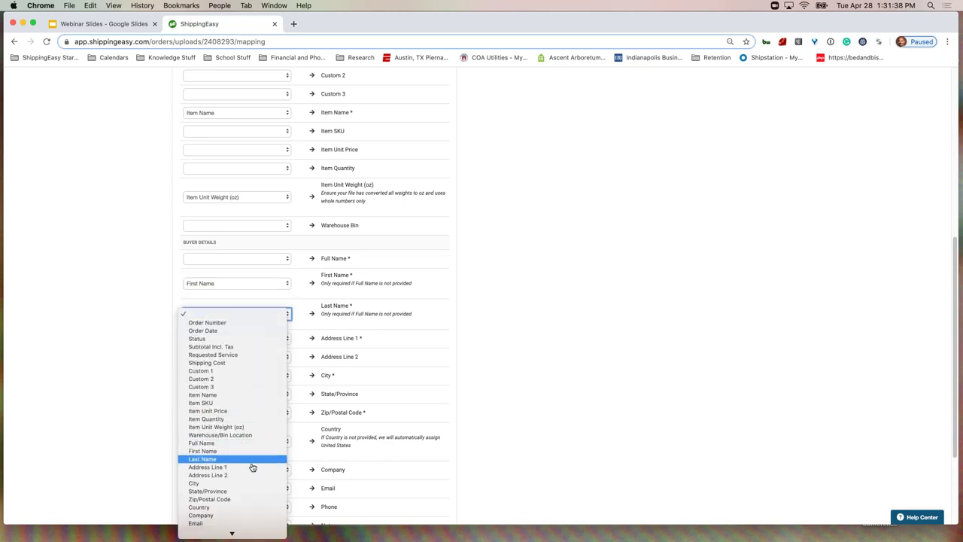
{"action": "left_click", "coordinate": [253, 460]}
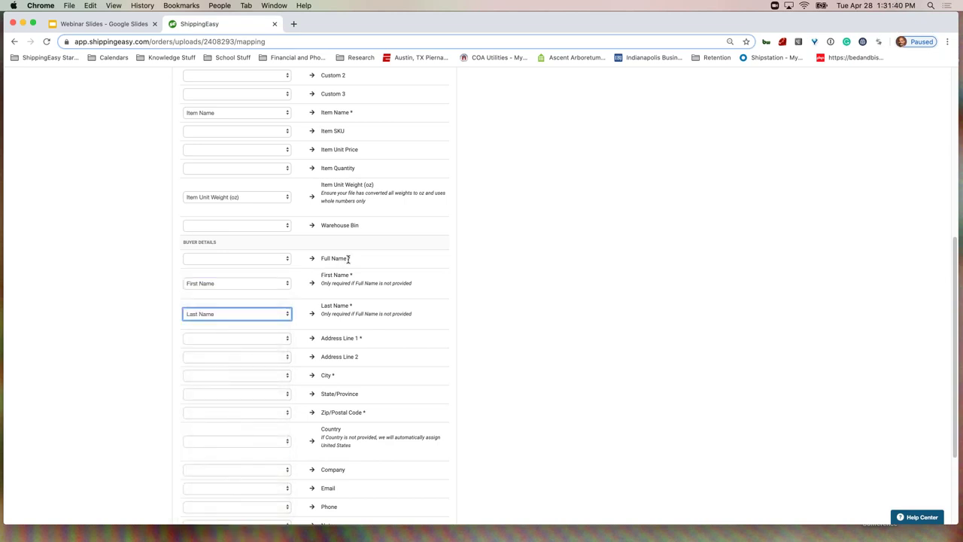
{"action": "left_click_drag", "start_coordinate": [353, 260], "coordinate": [309, 264]}
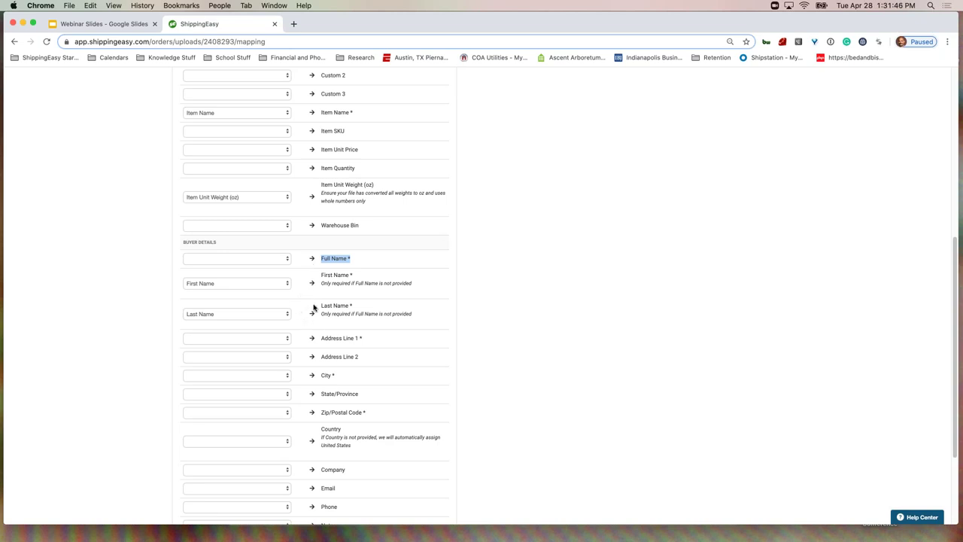
{"action": "left_click", "coordinate": [496, 273]}
Map the Address Line 1, Address Line 2 and City source columns to the matching buyer details fields.
{"action": "left_click", "coordinate": [253, 341]}
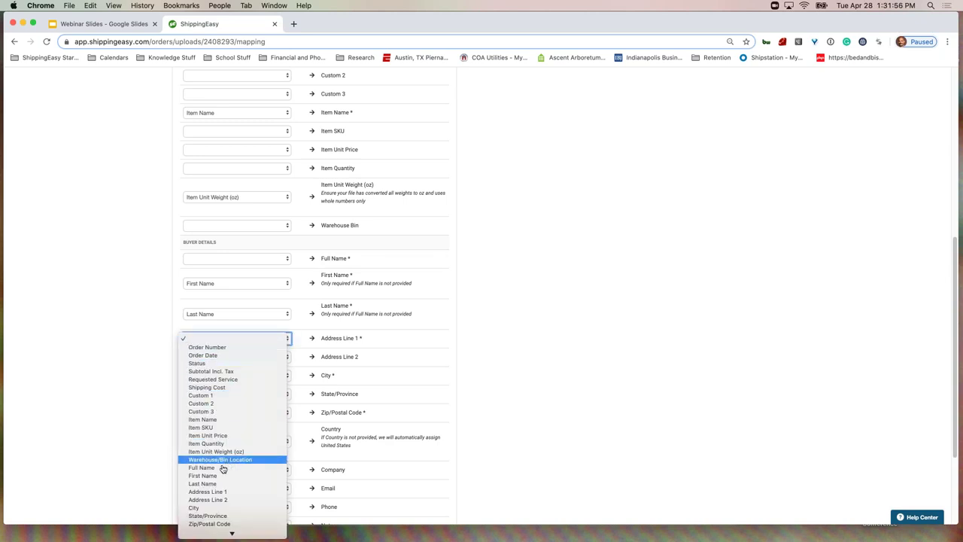
{"action": "left_click", "coordinate": [209, 492]}
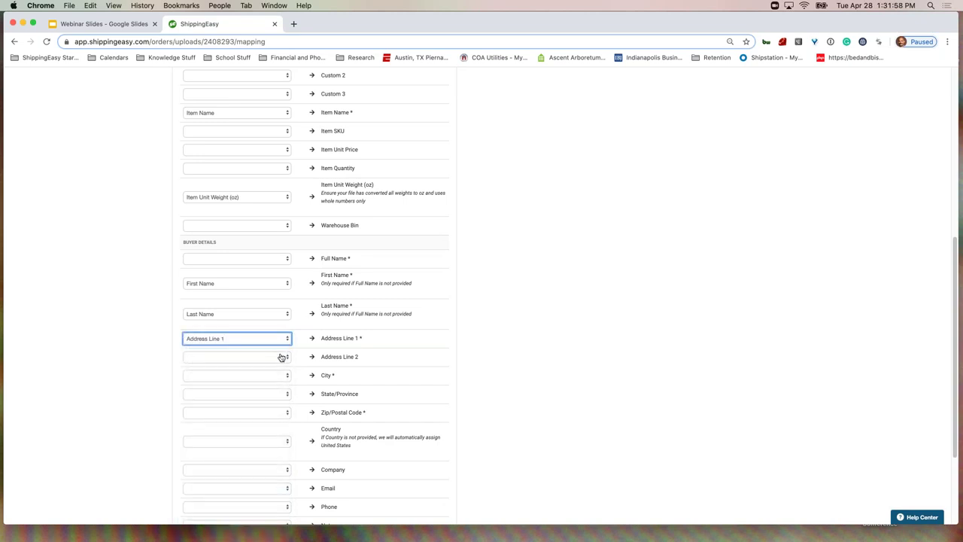
{"action": "left_click", "coordinate": [281, 356]}
{"action": "left_click", "coordinate": [239, 519]}
{"action": "left_click", "coordinate": [273, 379]}
{"action": "left_click", "coordinate": [225, 499]}
Map the State/Province, Zip/Postal Code and Email source columns to the matching buyer details fields.
{"action": "left_click", "coordinate": [274, 395]}
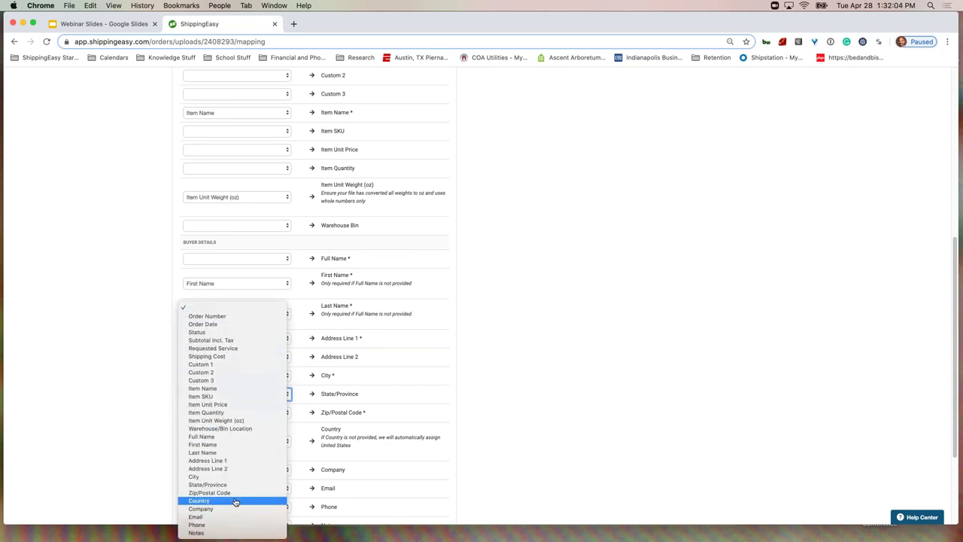
{"action": "left_click", "coordinate": [226, 484]}
{"action": "left_click", "coordinate": [254, 419]}
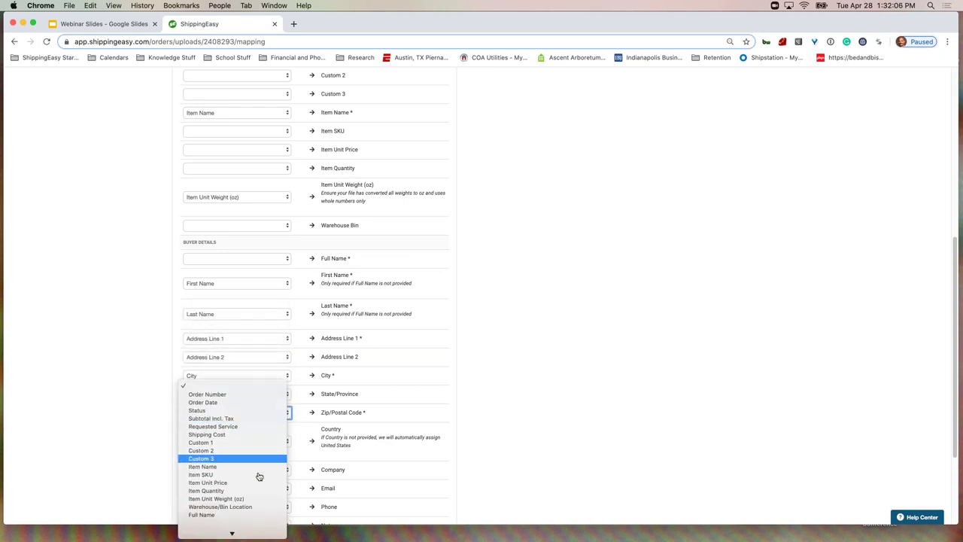
{"action": "left_click", "coordinate": [248, 494]}
{"action": "scroll", "coordinate": [262, 366], "scroll_direction": "down", "scroll_amount": 4}
{"action": "left_click", "coordinate": [260, 357]}
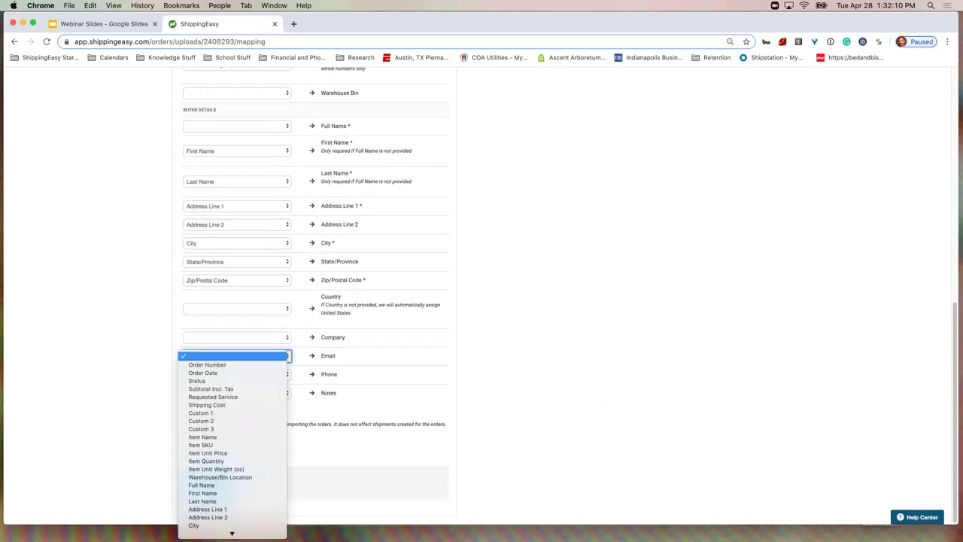
{"action": "left_click", "coordinate": [219, 515]}
{"action": "left_click", "coordinate": [525, 380]}
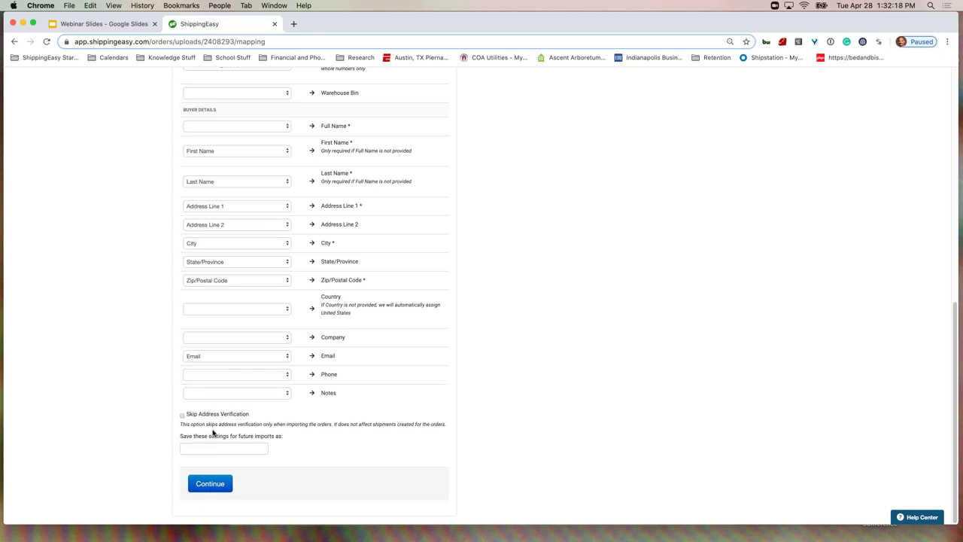
Submit the column mapping with Skip Address Verification enabled and open the ready ORDER_CSV.csv upload for review.
{"action": "left_click", "coordinate": [232, 417]}
{"action": "left_click", "coordinate": [211, 486]}
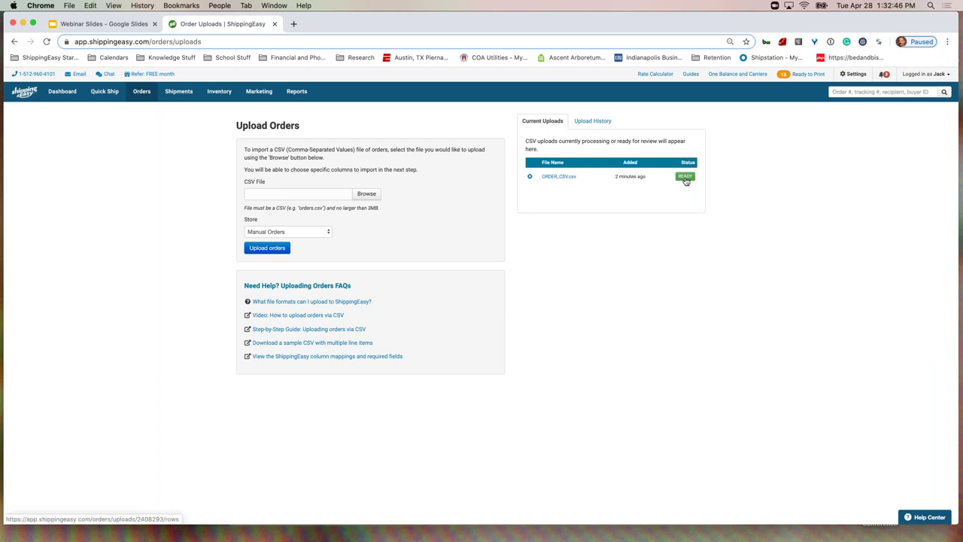
{"action": "left_click", "coordinate": [685, 178]}
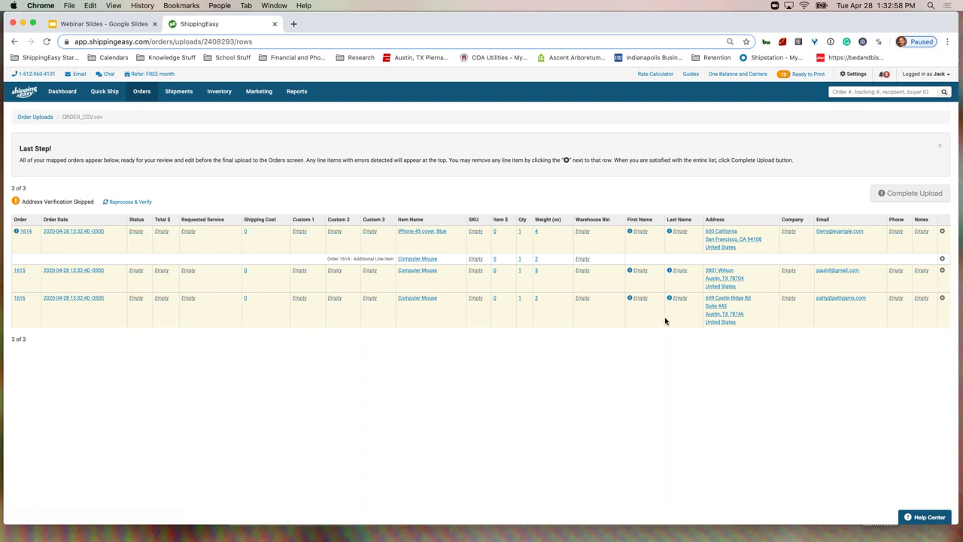
Fill in the buyer's missing first name and last name on the order containing the iPhone 4S cover.
{"action": "mouse_move", "coordinate": [631, 299]}
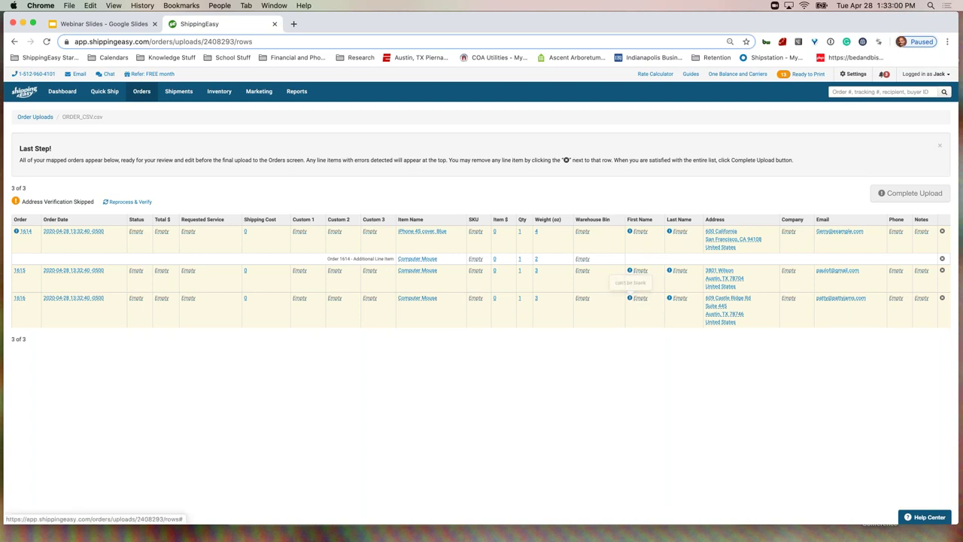
{"action": "left_click", "coordinate": [646, 234]}
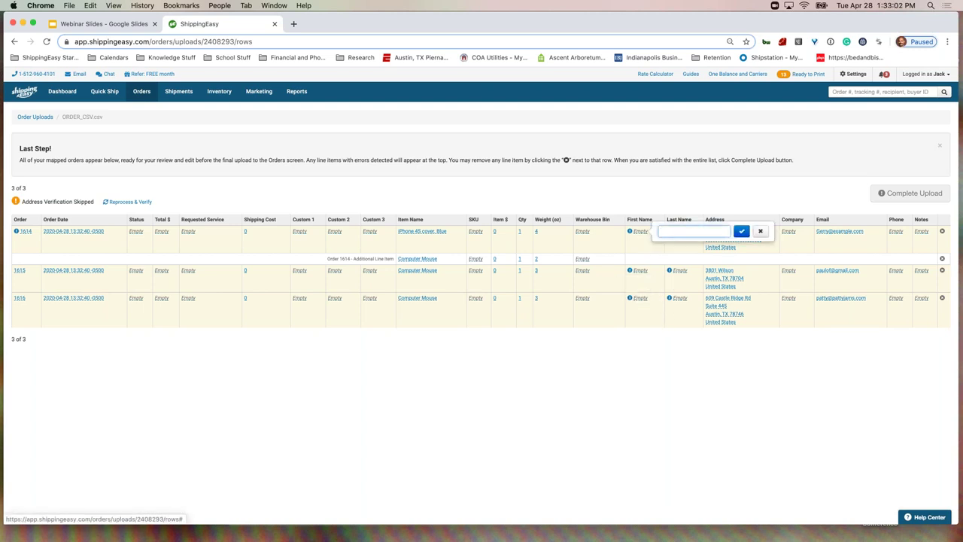
{"action": "type", "text": "john"}
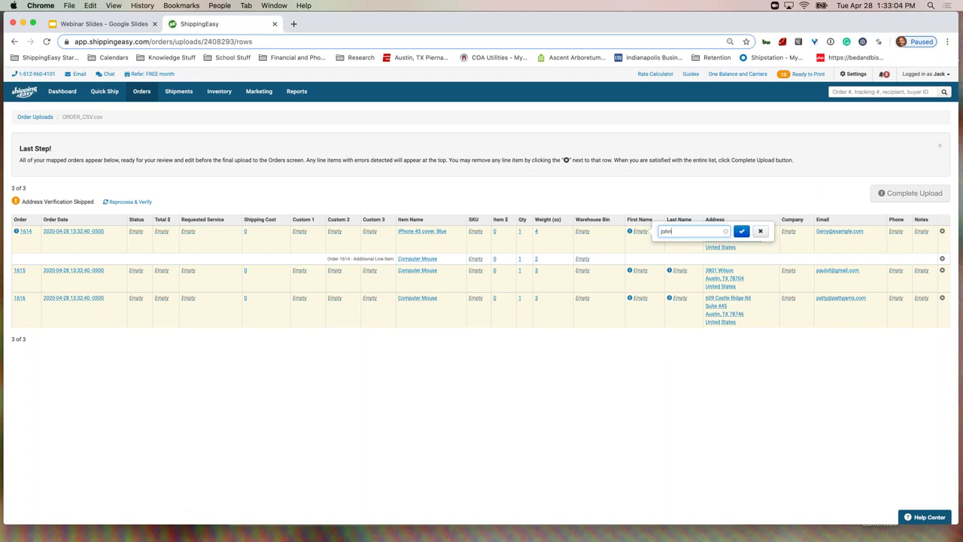
{"action": "left_click", "coordinate": [742, 231]}
{"action": "left_click", "coordinate": [680, 231]}
{"action": "type", "text": "johnson"}
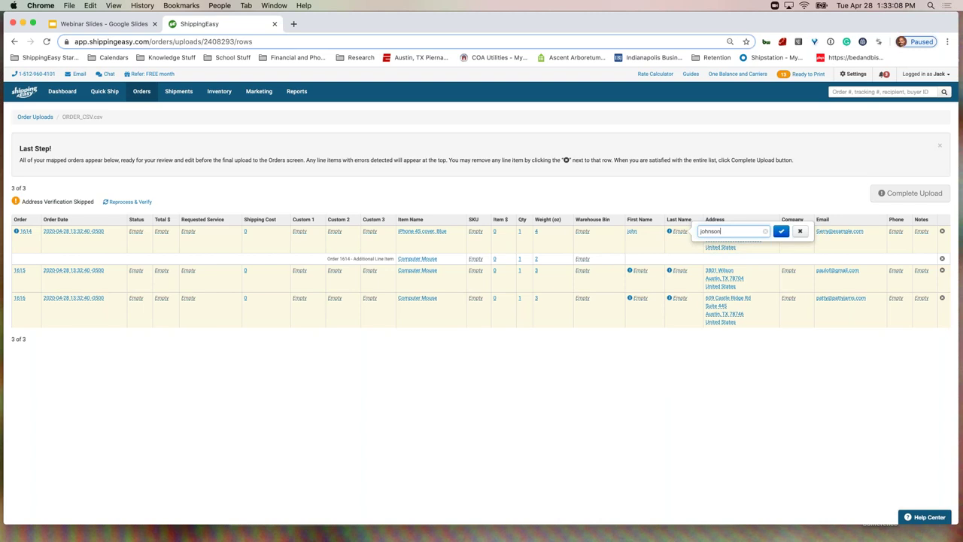
{"action": "key", "text": "Return"}
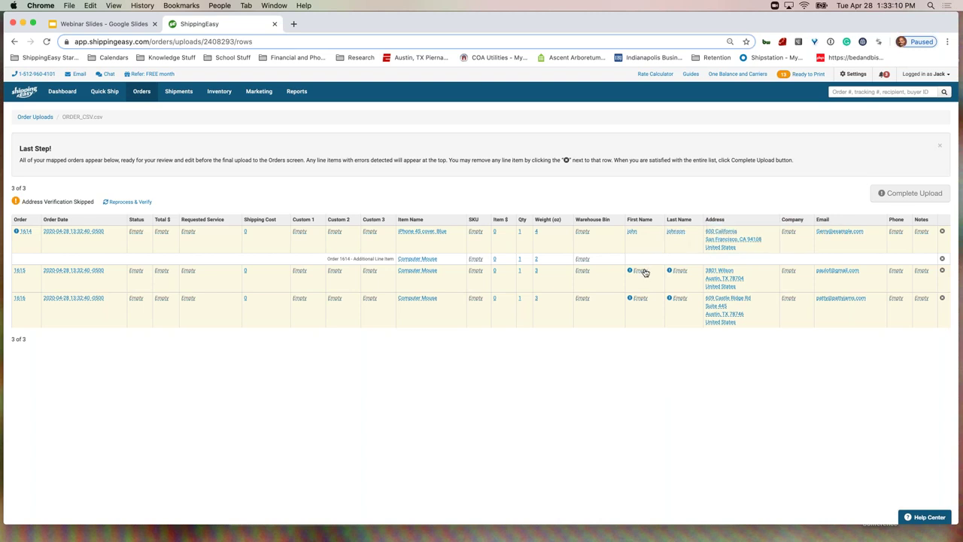
Fill in the buyer's missing first name and last name on the second uploaded order, addressed to Austin, TX 78704.
{"action": "left_click", "coordinate": [641, 271]}
{"action": "type", "text": "mark"}
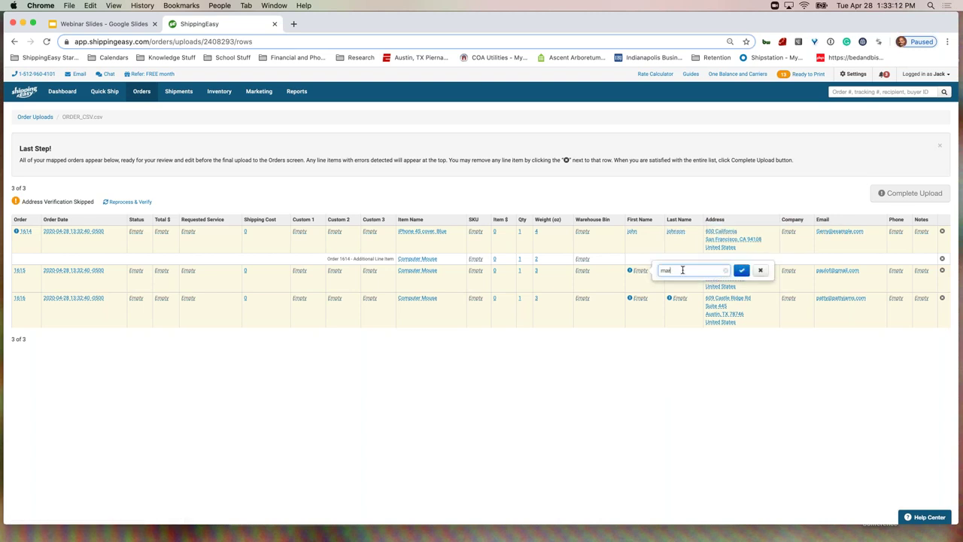
{"action": "left_click", "coordinate": [741, 270]}
{"action": "left_click", "coordinate": [680, 271]}
{"action": "type", "text": "marky"}
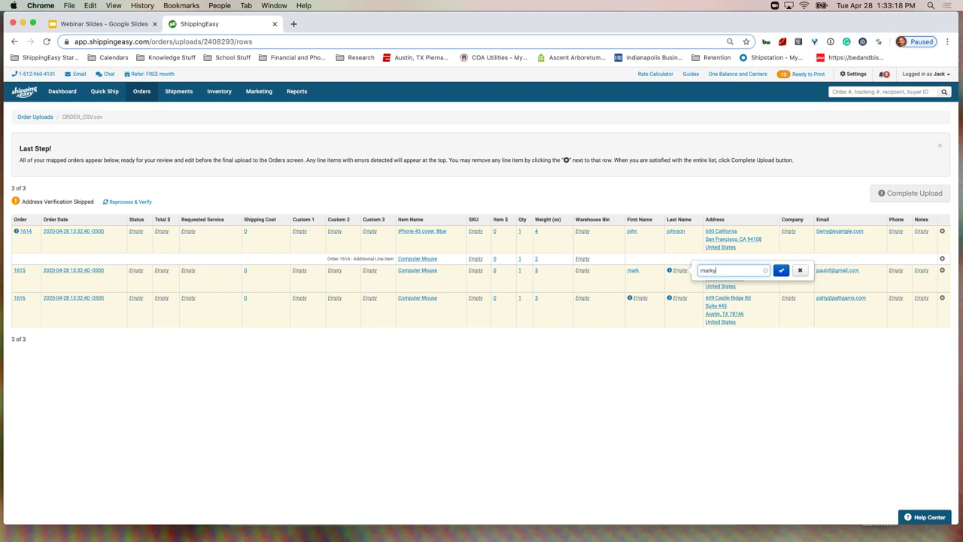
{"action": "left_click", "coordinate": [782, 270]}
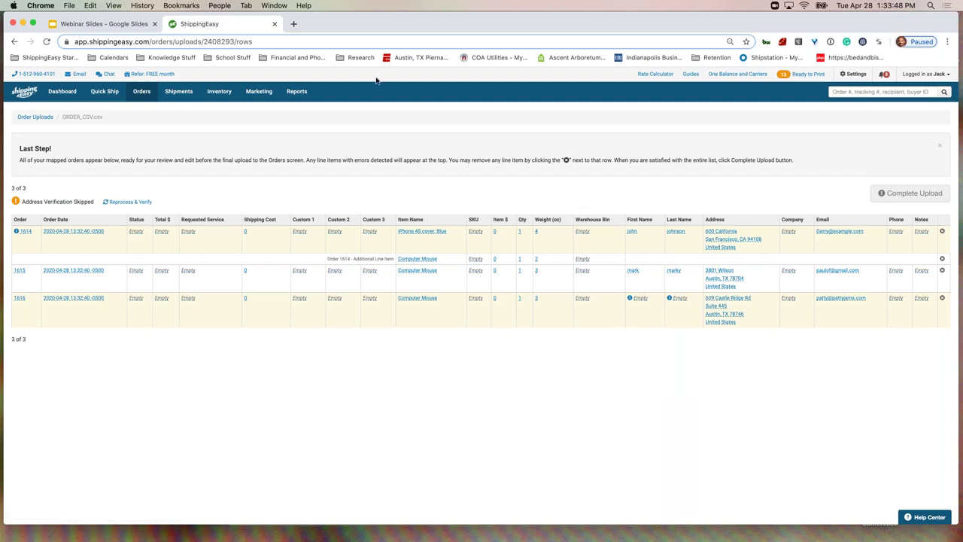
Leave the upload review for the orders list and open the Quick Ship label options.
{"action": "left_click", "coordinate": [146, 91]}
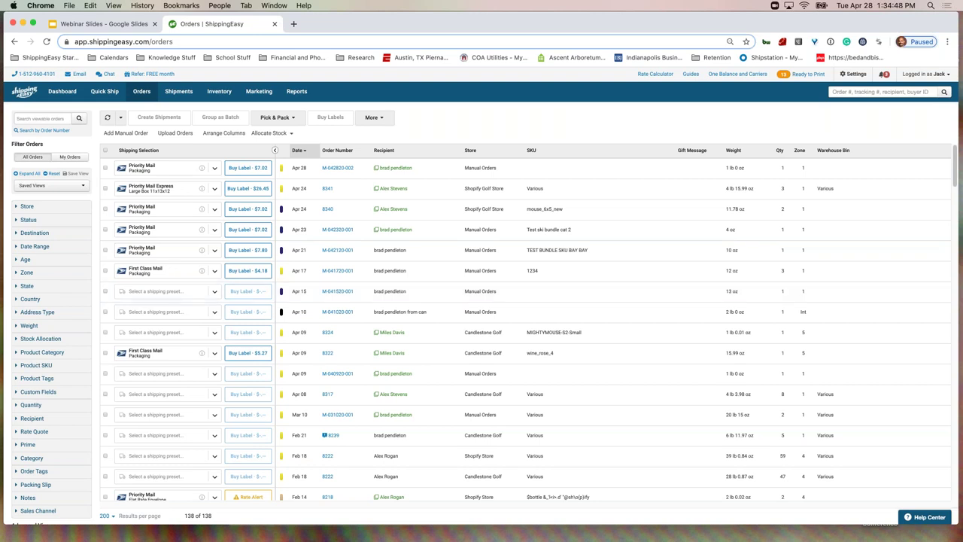
{"action": "left_click", "coordinate": [113, 94]}
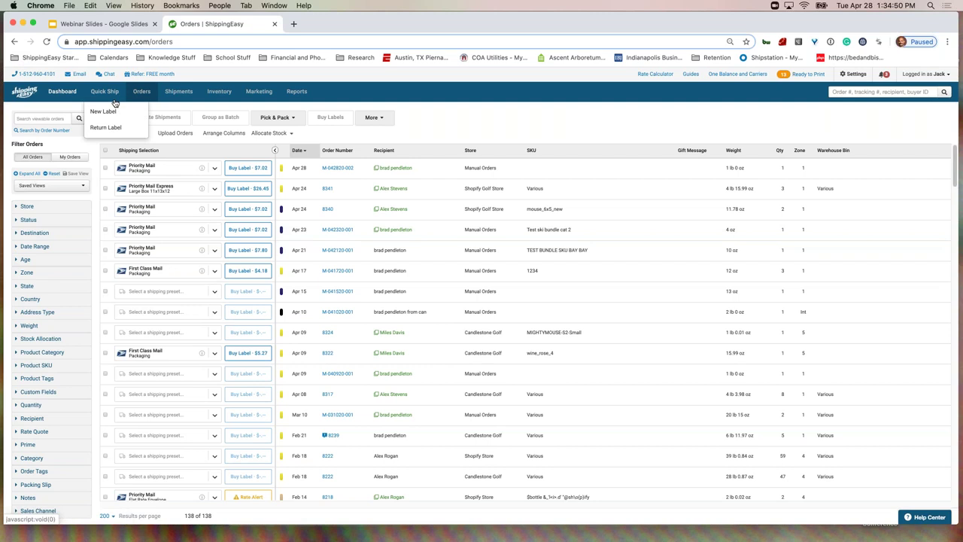